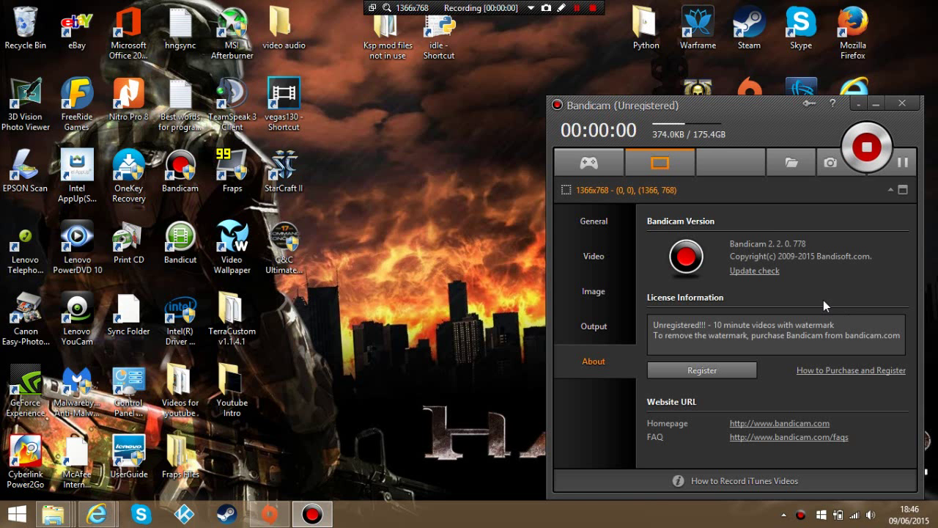
Step: Move the Bandicam window aside, switch to Origin and view the Command & Conquer 3 Tiberium Wars and Kane's Wrath game details
{"action": "left_click_drag", "start_coordinate": [710, 120], "coordinate": [200, 61]}
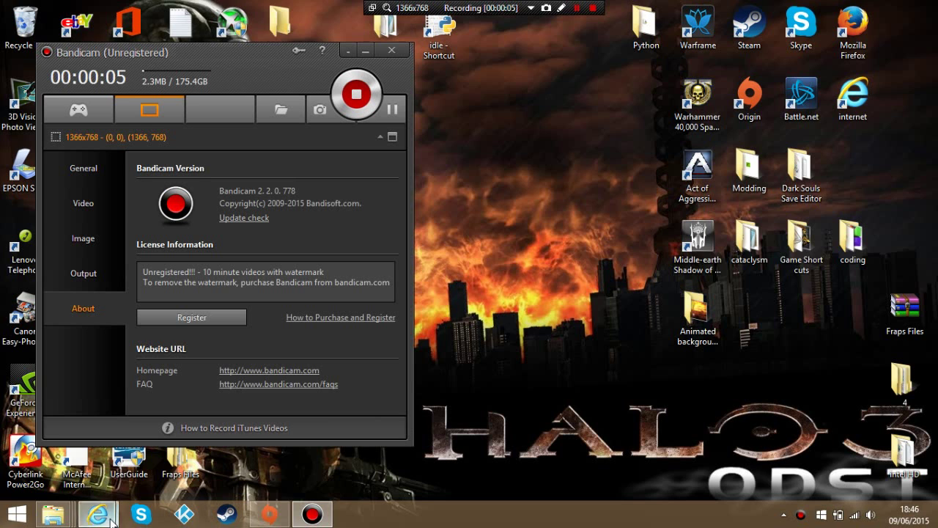
{"action": "left_click", "coordinate": [270, 515]}
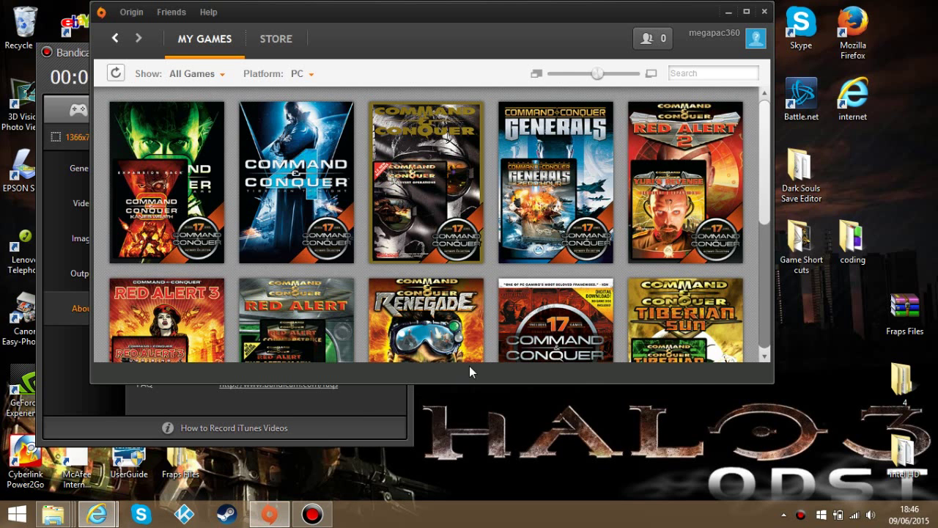
{"action": "left_click", "coordinate": [192, 199]}
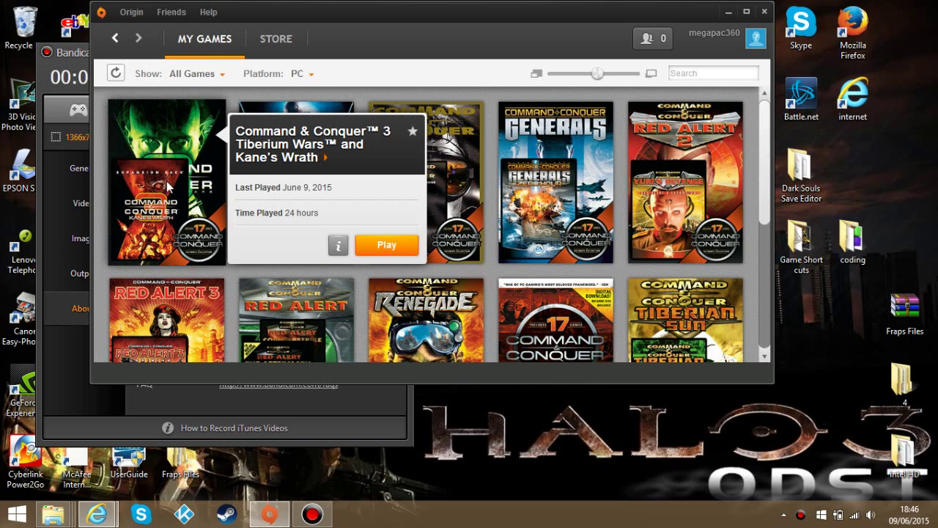
{"action": "left_click", "coordinate": [192, 200]}
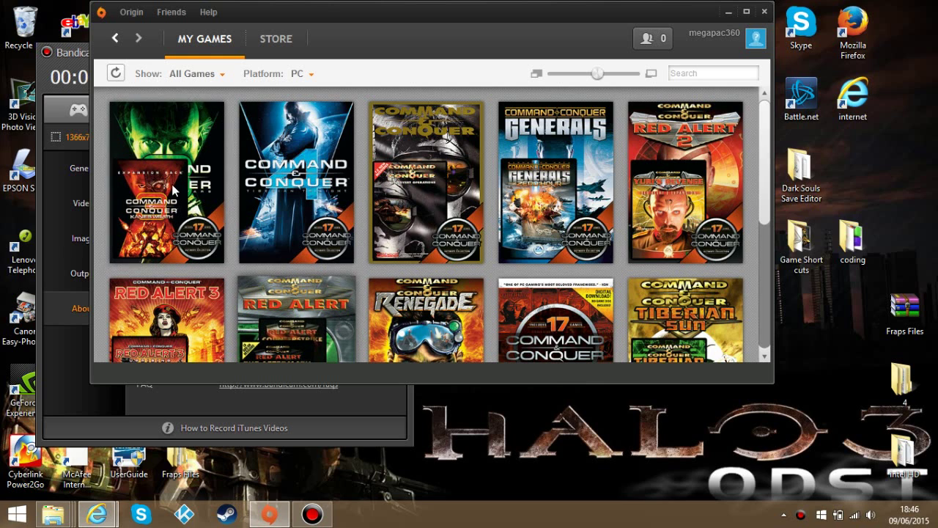
{"action": "left_click", "coordinate": [158, 229]}
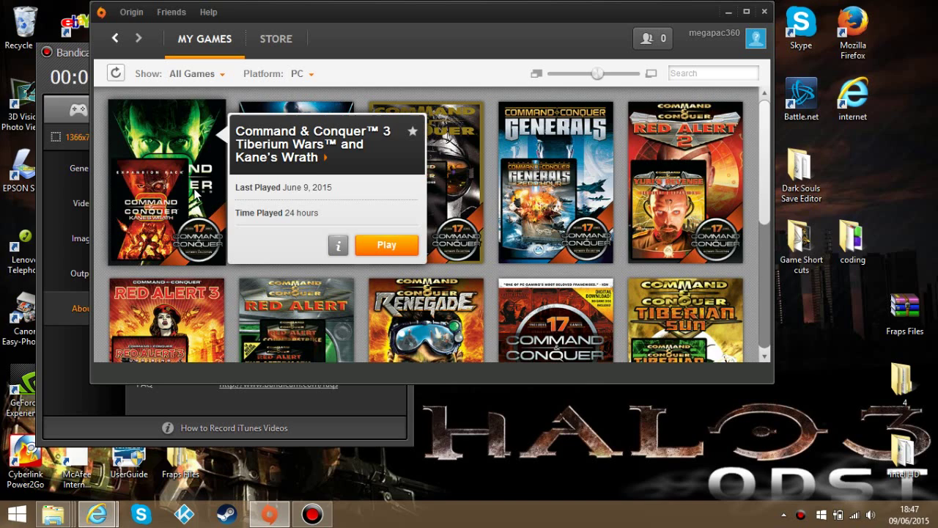
Step: Browse the Origin game library, checking the details of the Ultimate Collection Additional Content and Tiberian Sun and Firestorm entries
{"action": "scroll", "coordinate": [537, 346], "scroll_direction": "down", "scroll_amount": 2}
{"action": "left_click", "coordinate": [576, 332]}
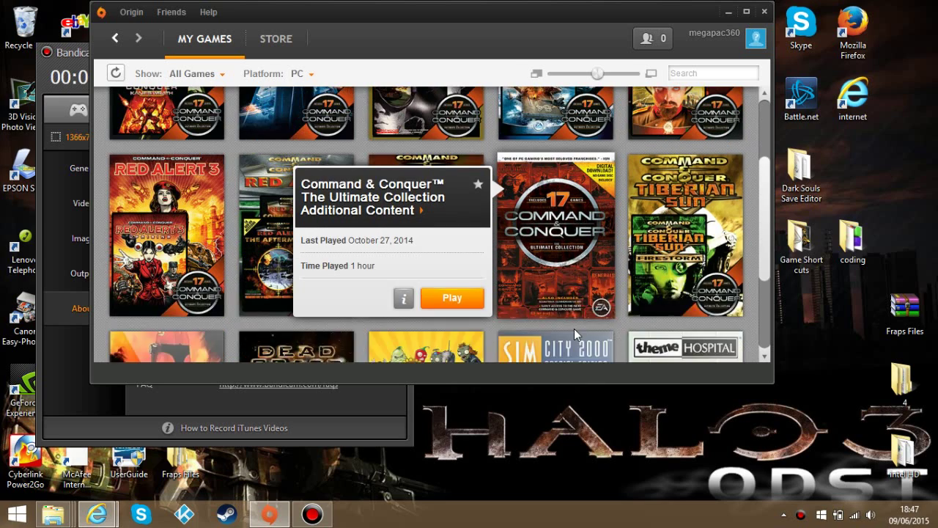
{"action": "scroll", "coordinate": [638, 312], "scroll_direction": "down", "scroll_amount": 3}
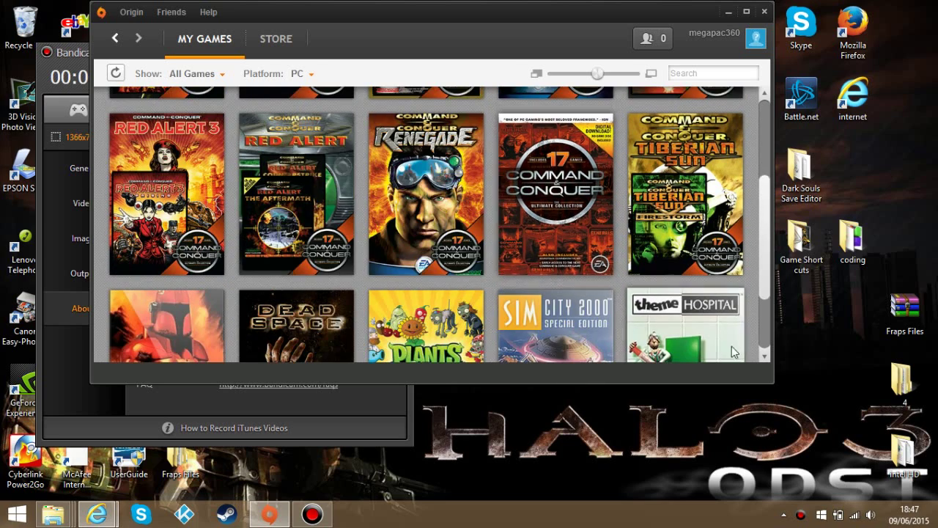
{"action": "scroll", "coordinate": [637, 312], "scroll_direction": "up", "scroll_amount": 6}
{"action": "scroll", "coordinate": [638, 311], "scroll_direction": "down", "scroll_amount": 4}
{"action": "left_click", "coordinate": [637, 311]}
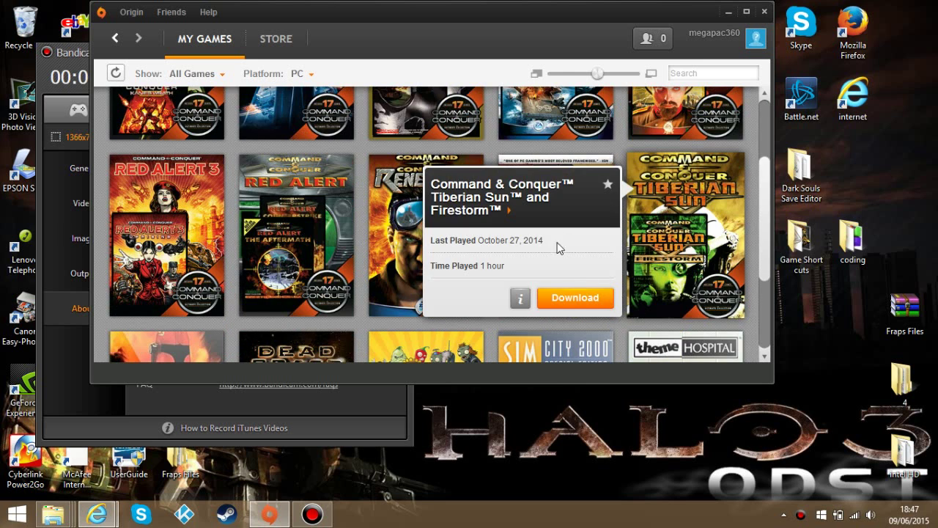
{"action": "left_click", "coordinate": [538, 160]}
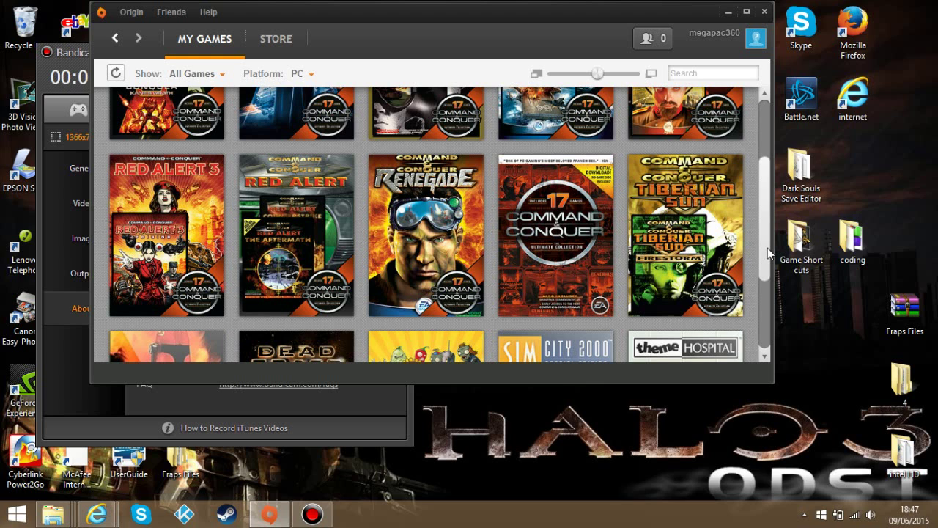
{"action": "scroll", "coordinate": [768, 243], "scroll_direction": "up", "scroll_amount": 3}
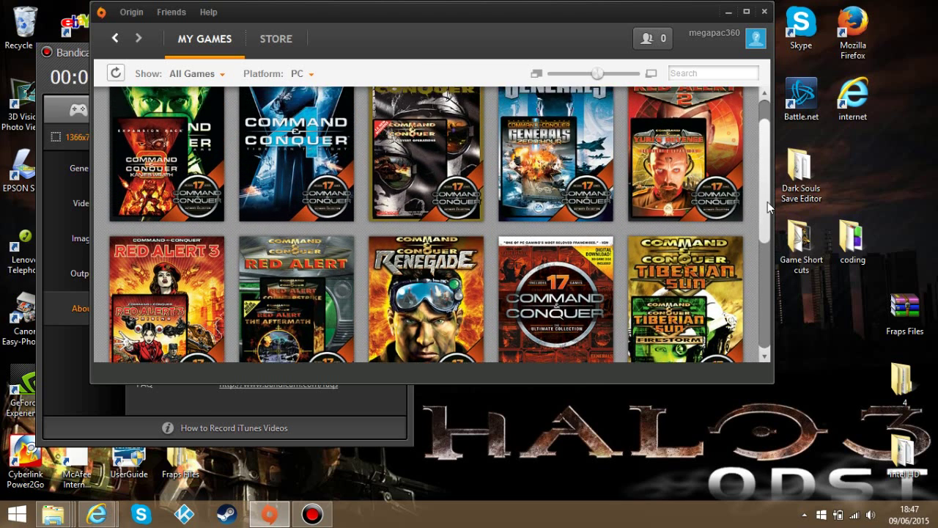
{"action": "scroll", "coordinate": [755, 249], "scroll_direction": "down", "scroll_amount": 3}
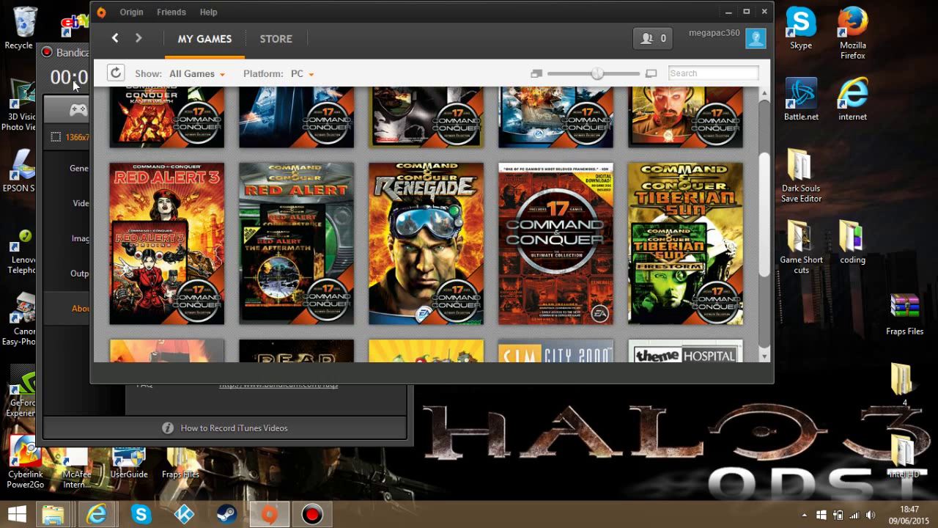
{"action": "left_click", "coordinate": [332, 417]}
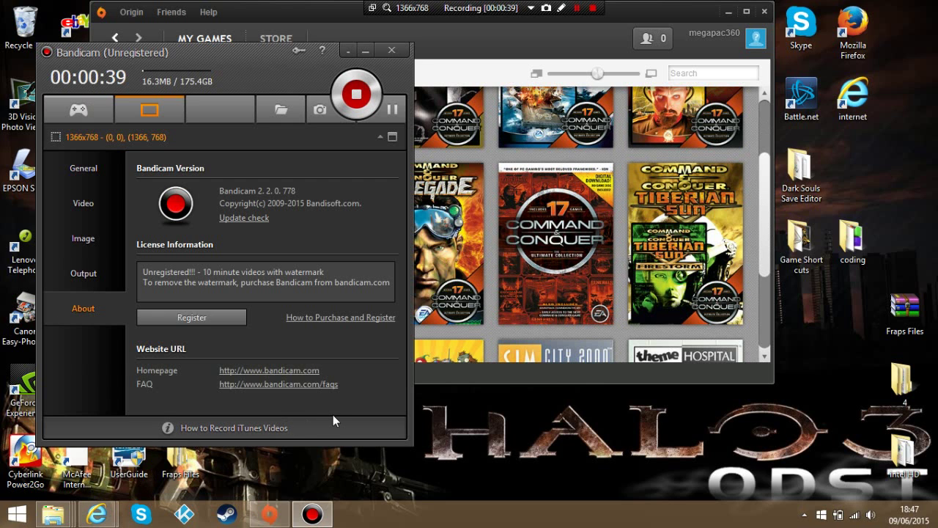
Step: Switch to the C&C Ultimate Collection Launchers page in Internet Explorer and review the fixed launchers' description and download link
{"action": "mouse_move", "coordinate": [95, 516]}
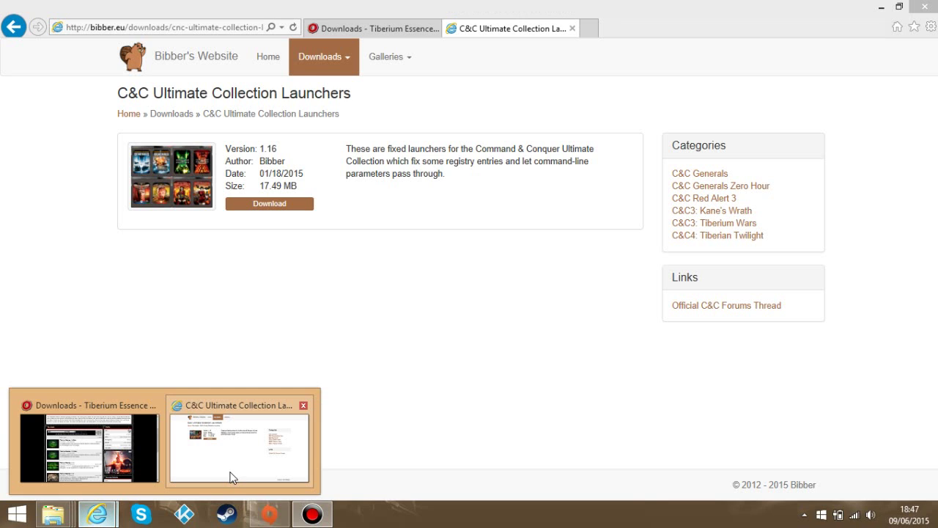
{"action": "left_click", "coordinate": [231, 475]}
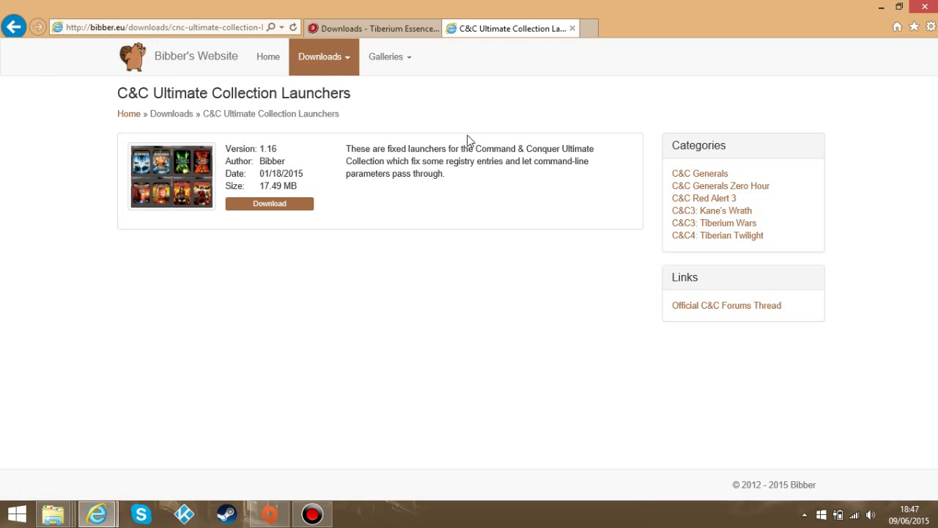
{"action": "left_click_drag", "start_coordinate": [347, 149], "coordinate": [448, 176]}
{"action": "left_click", "coordinate": [460, 303]}
{"action": "double_click", "coordinate": [561, 160]}
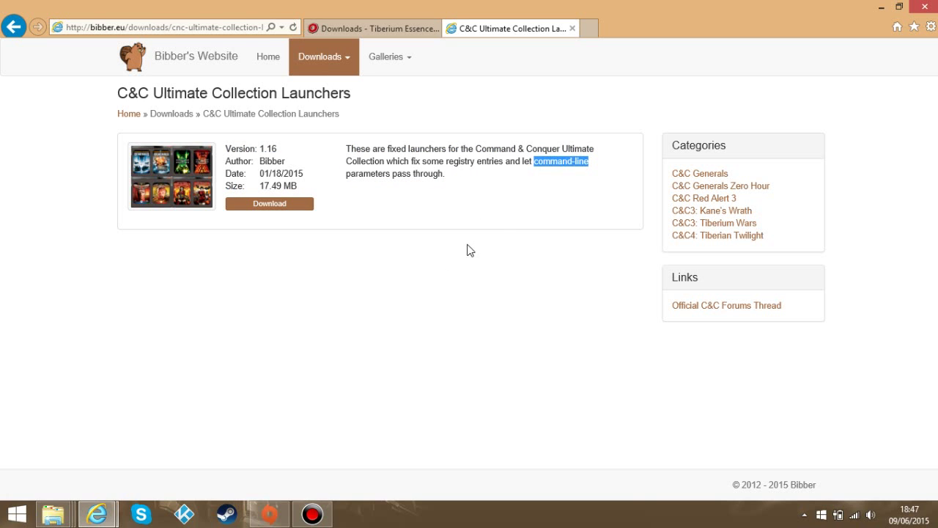
{"action": "left_click", "coordinate": [513, 360]}
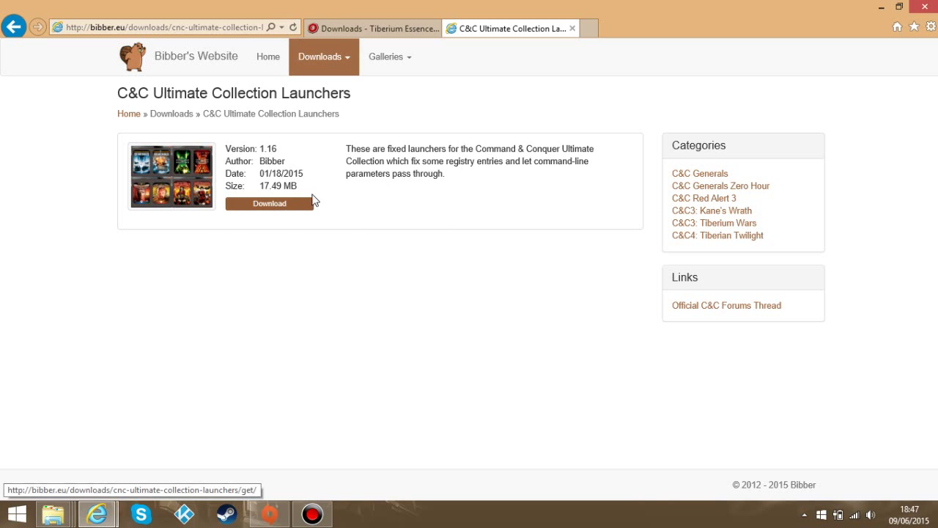
{"action": "left_click", "coordinate": [261, 205]}
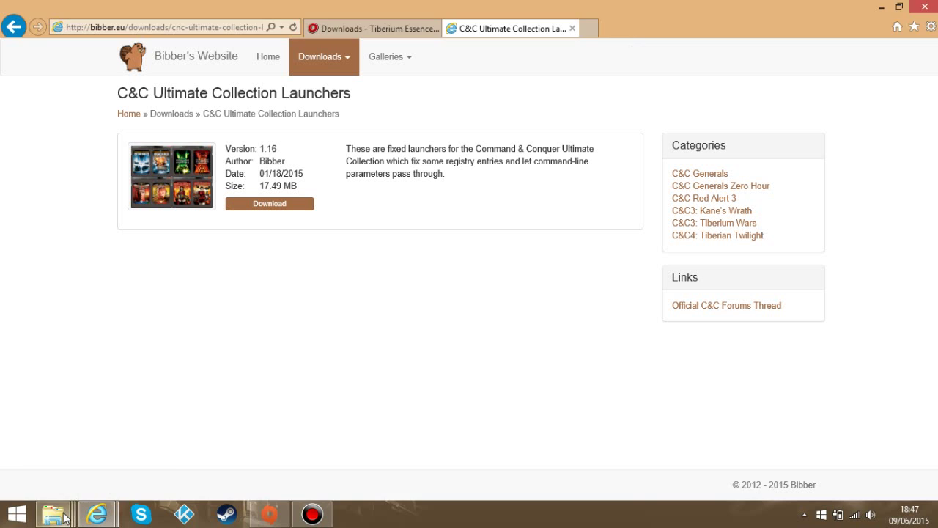
Step: Open the cnctuc_launchers archive in File Explorer and try to run the C&C Ultimate Collection Launchers application inside it
{"action": "mouse_move", "coordinate": [53, 513]}
{"action": "left_click", "coordinate": [272, 445]}
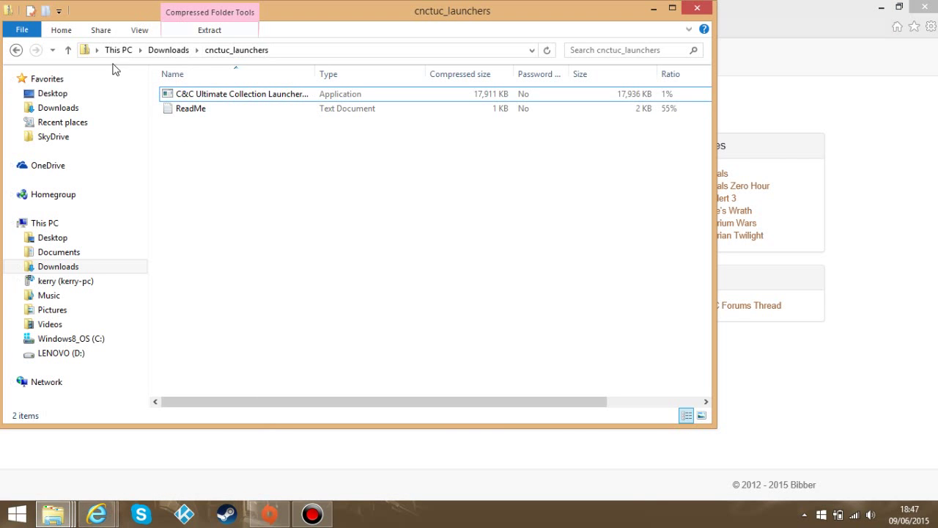
{"action": "left_click", "coordinate": [206, 111]}
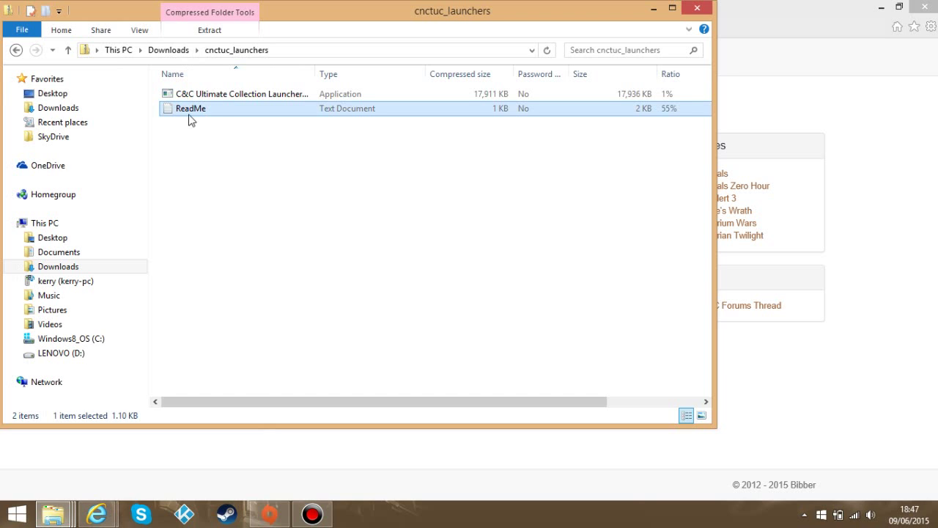
{"action": "left_click", "coordinate": [382, 215]}
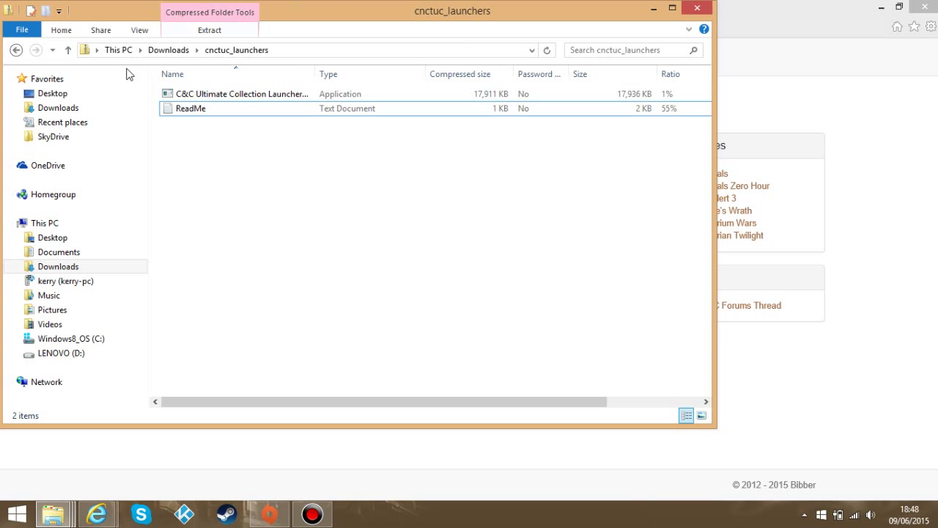
{"action": "double_click", "coordinate": [262, 97]}
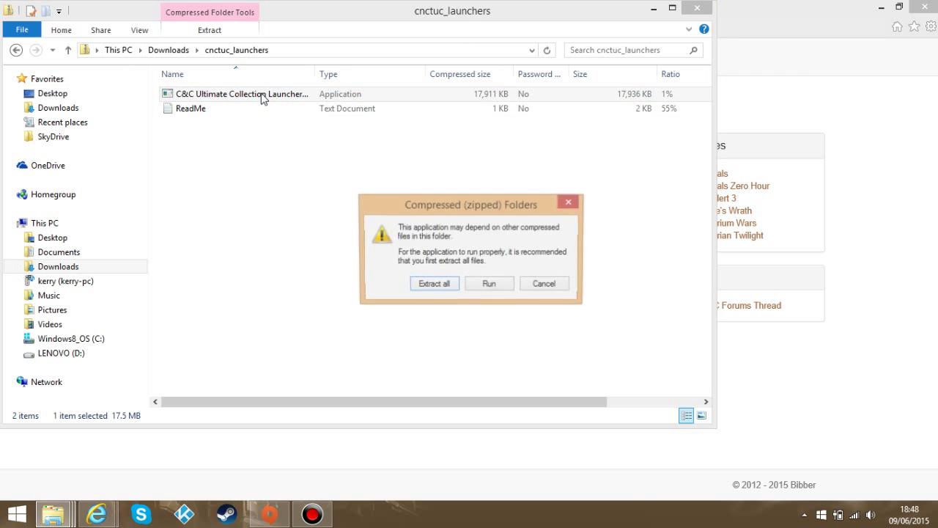
{"action": "left_click", "coordinate": [569, 200]}
Step: Minimise the archive, browser and Origin windows and move the Bandicam window aside to uncover the desktop shortcuts
{"action": "left_click", "coordinate": [653, 8]}
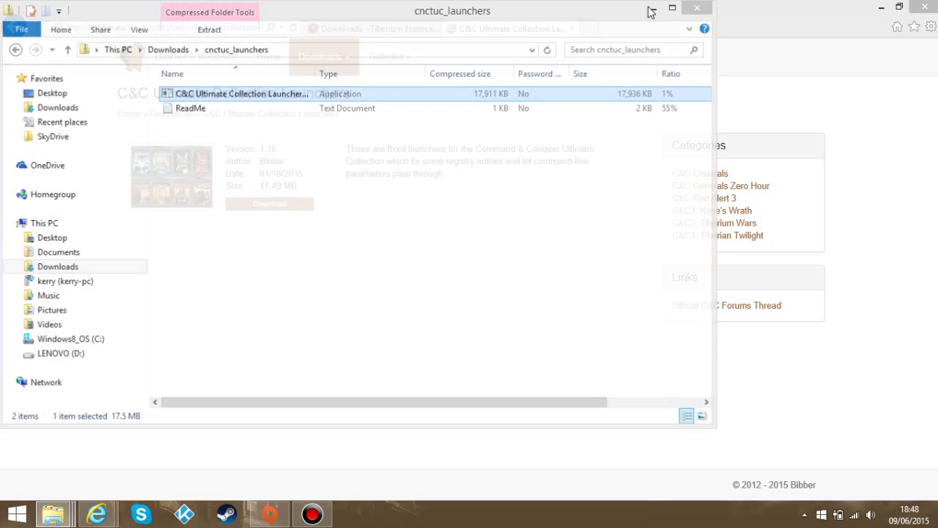
{"action": "left_click", "coordinate": [880, 9]}
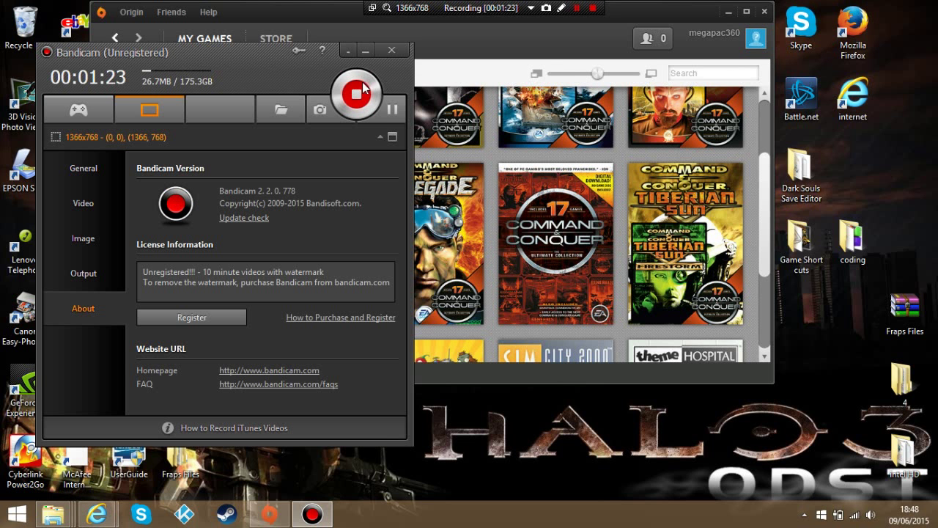
{"action": "left_click", "coordinate": [732, 12]}
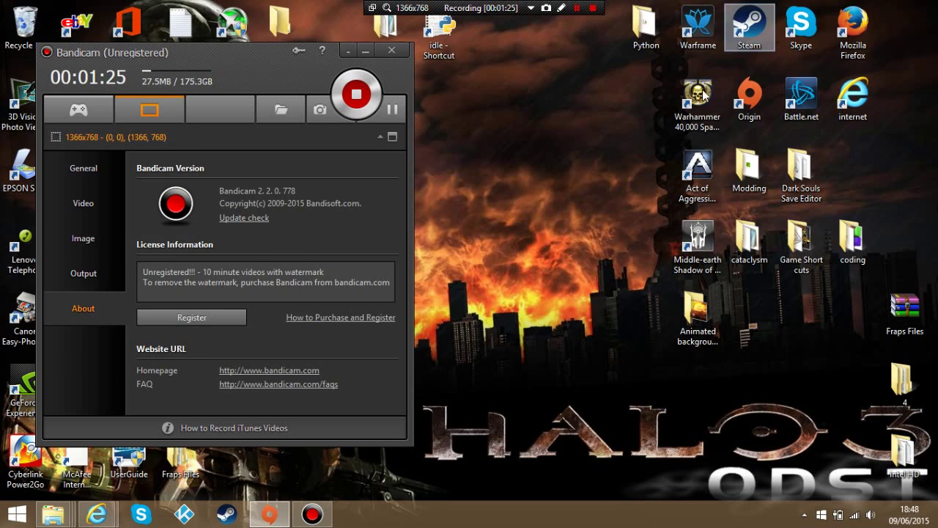
{"action": "left_click_drag", "start_coordinate": [265, 53], "coordinate": [688, 299]}
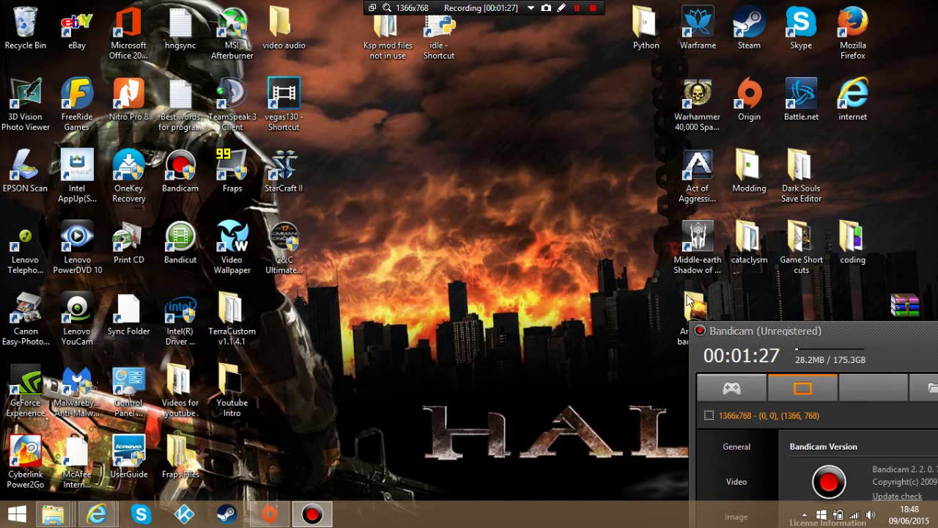
Step: Run the C&C Ultimate Collection Launchers 1.16 setup from the desktop up to the game selection and quit the setup
{"action": "double_click", "coordinate": [298, 238]}
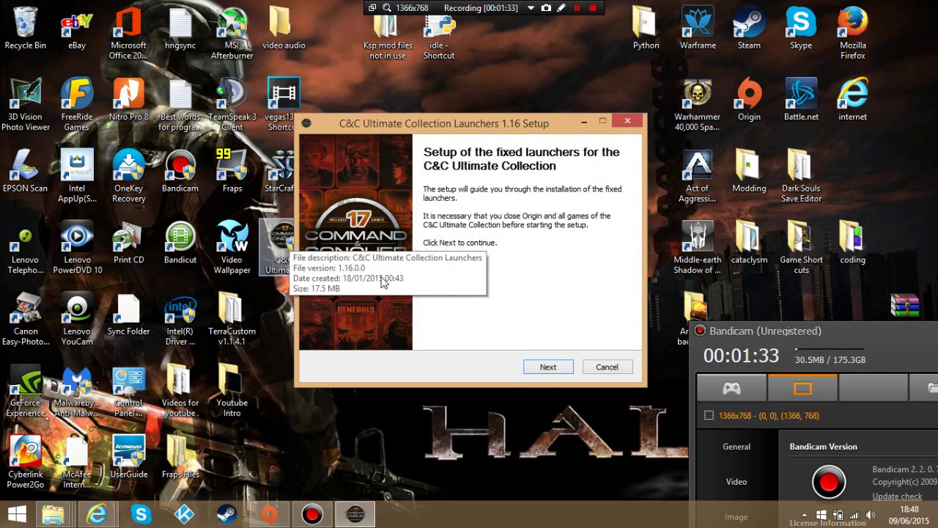
{"action": "left_click", "coordinate": [546, 369]}
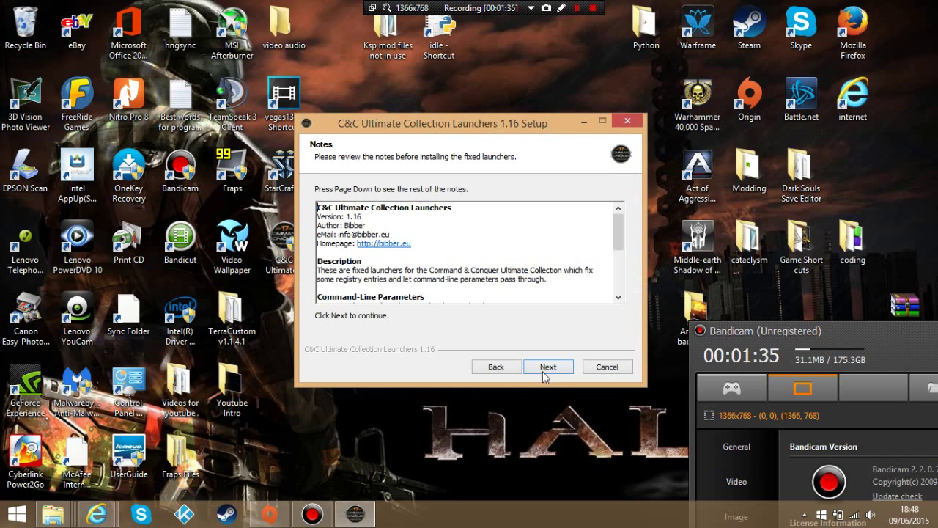
{"action": "left_click", "coordinate": [551, 375]}
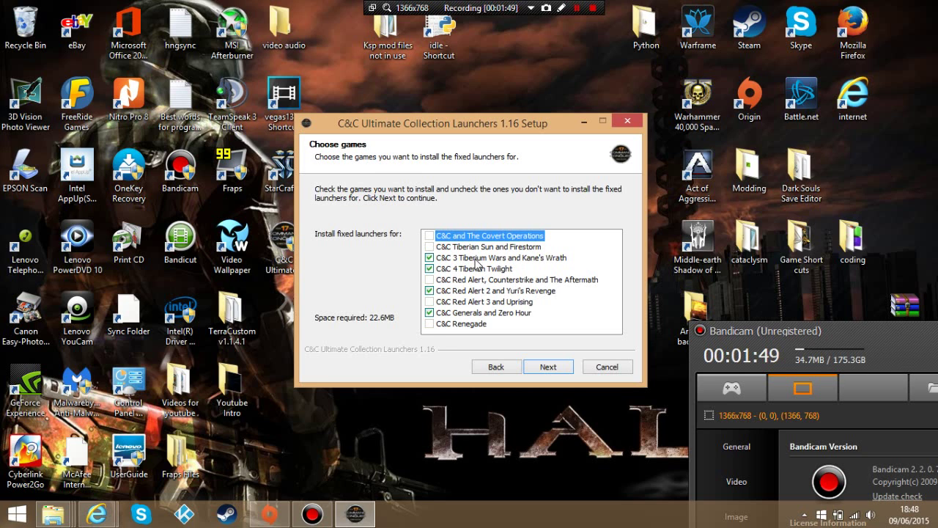
{"action": "left_click", "coordinate": [429, 258]}
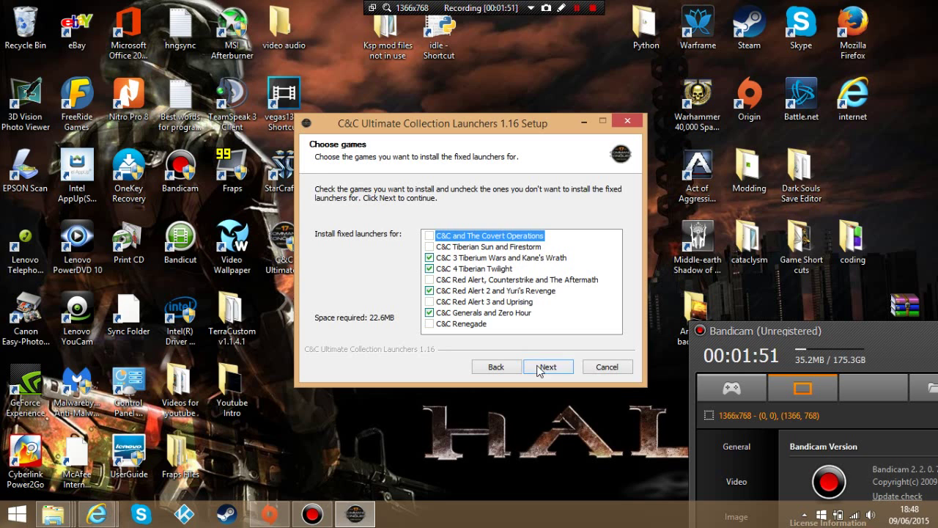
{"action": "left_click", "coordinate": [605, 367]}
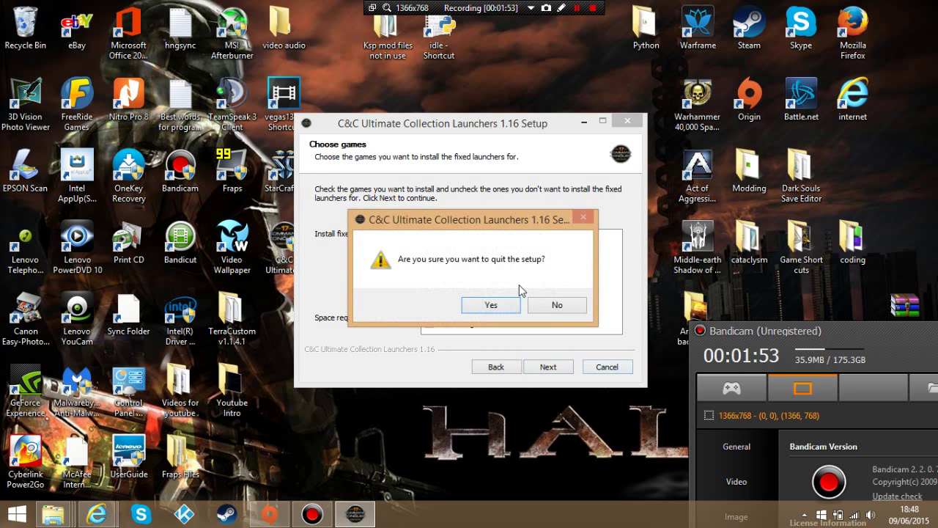
{"action": "left_click", "coordinate": [507, 305]}
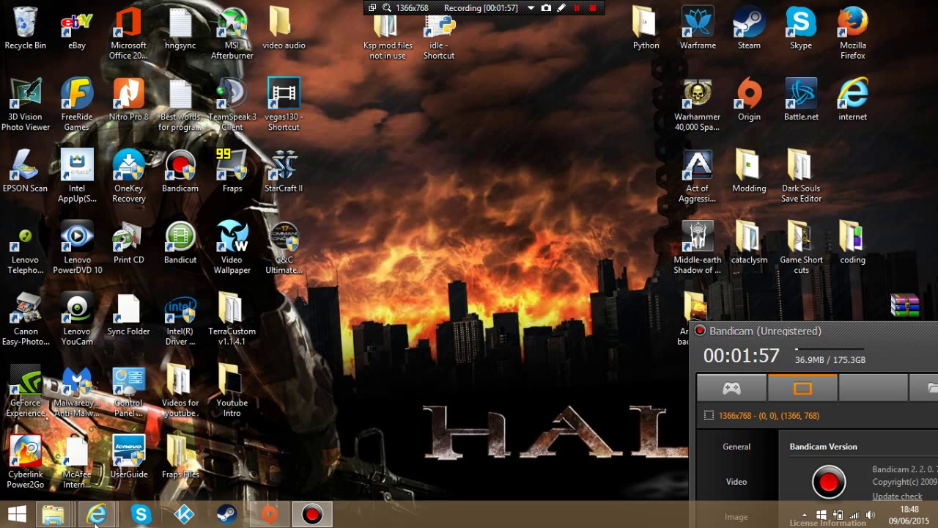
Step: Switch to the Tiberium Essence downloads page in Internet Explorer and open the Tiberium Essence 1.6 Beta file page
{"action": "mouse_move", "coordinate": [94, 521]}
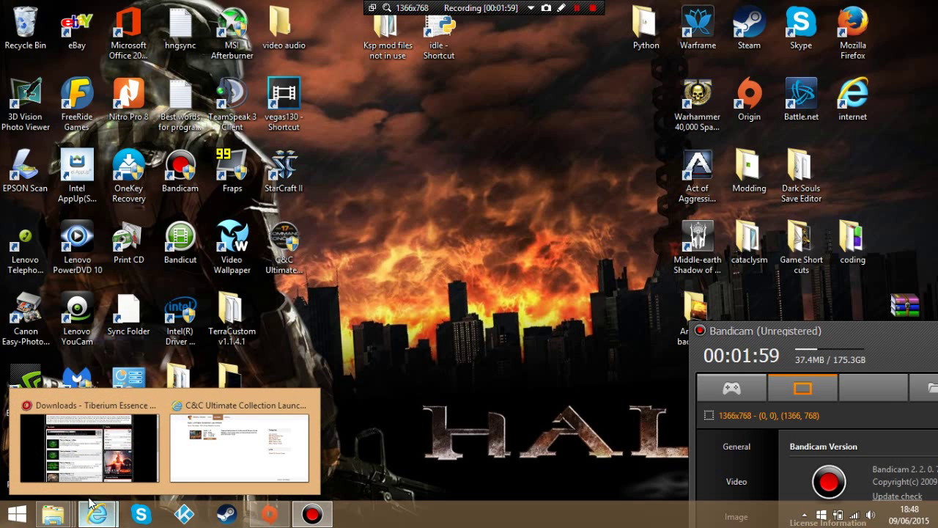
{"action": "left_click", "coordinate": [100, 477]}
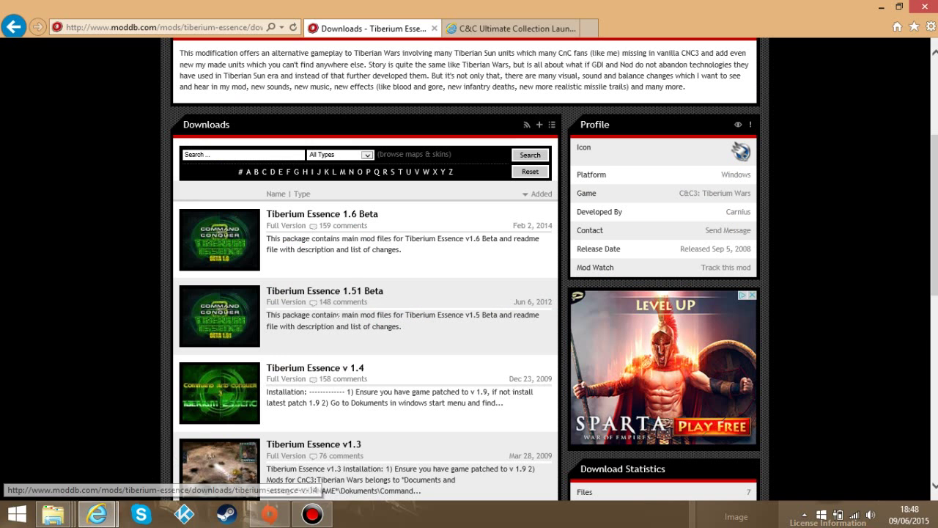
{"action": "left_click", "coordinate": [341, 221]}
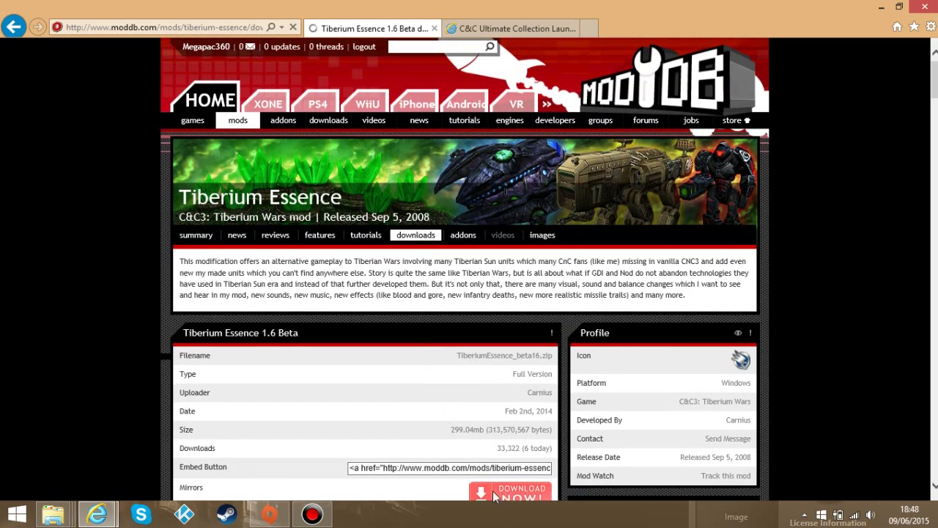
{"action": "scroll", "coordinate": [523, 409], "scroll_direction": "down", "scroll_amount": 5}
{"action": "scroll", "coordinate": [523, 409], "scroll_direction": "down", "scroll_amount": 3}
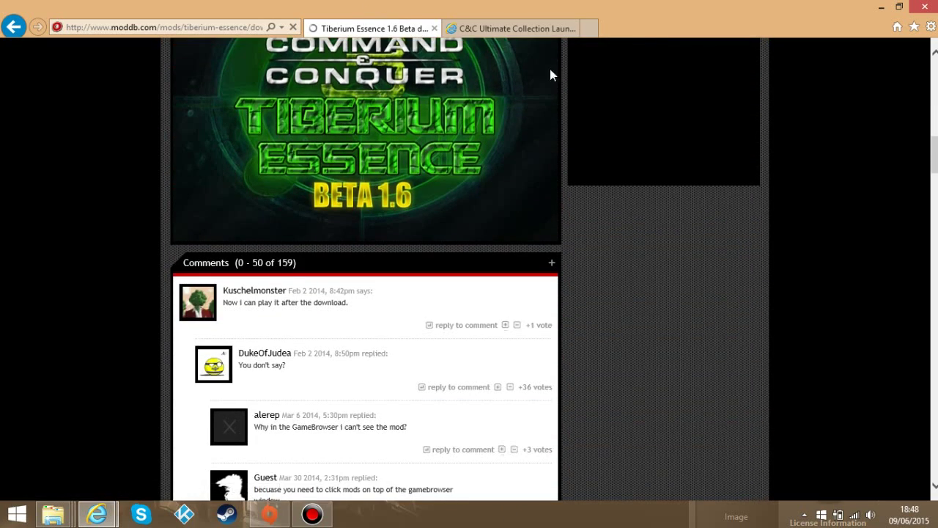
Step: Open the Readme in the TiberiumEssence_beta16 archive, read down to the mod's installation instructions, and close it
{"action": "mouse_move", "coordinate": [52, 513]}
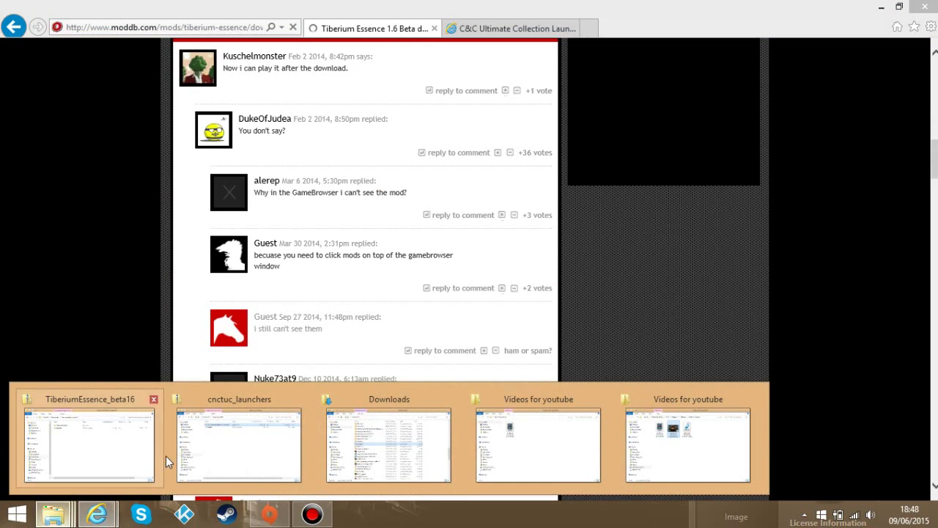
{"action": "left_click", "coordinate": [146, 455]}
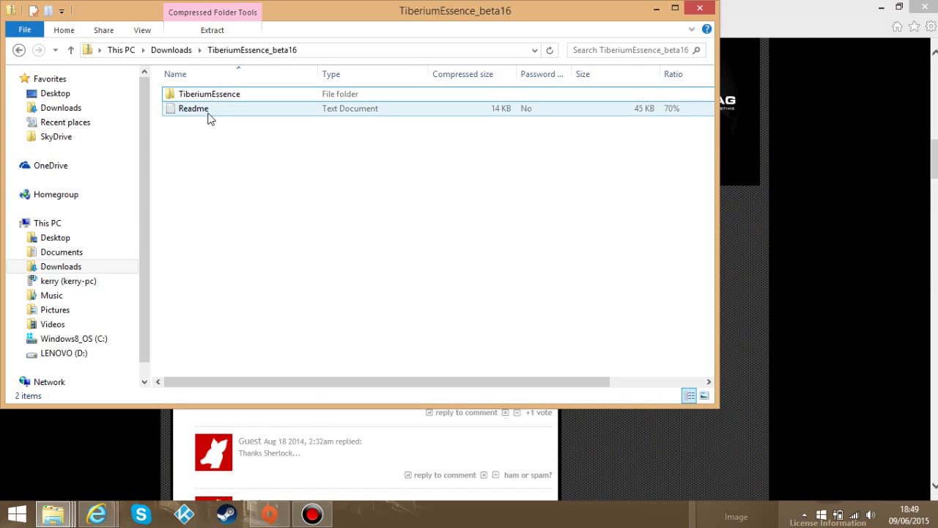
{"action": "left_click", "coordinate": [208, 116]}
{"action": "double_click", "coordinate": [209, 110]}
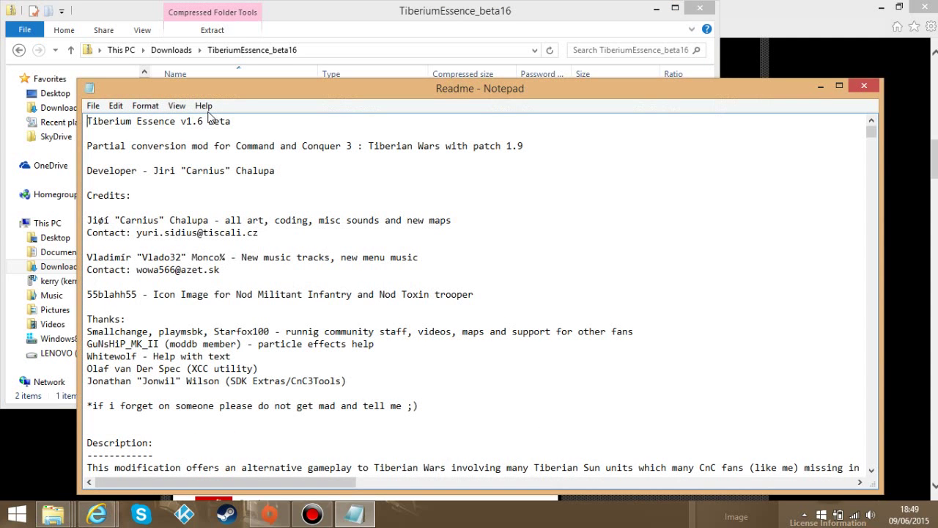
{"action": "scroll", "coordinate": [476, 293], "scroll_direction": "down", "scroll_amount": 5}
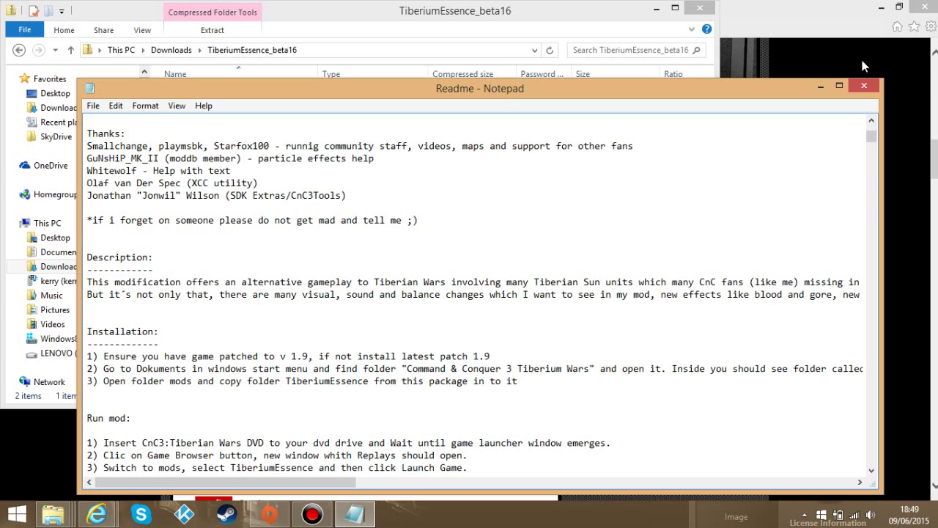
{"action": "left_click", "coordinate": [870, 81]}
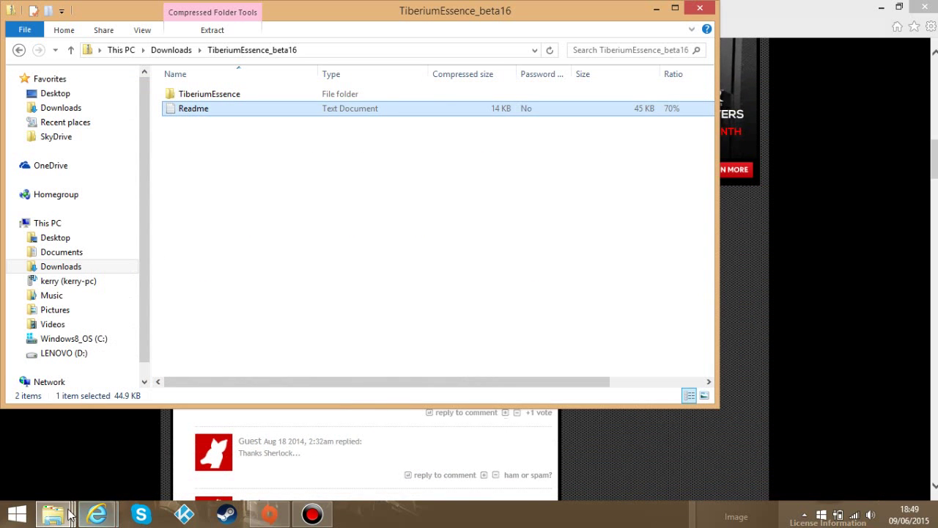
Step: Check the mods folder inside Command and Conquer 3 Tiberium Wars in Documents and close that folder window
{"action": "mouse_move", "coordinate": [68, 515]}
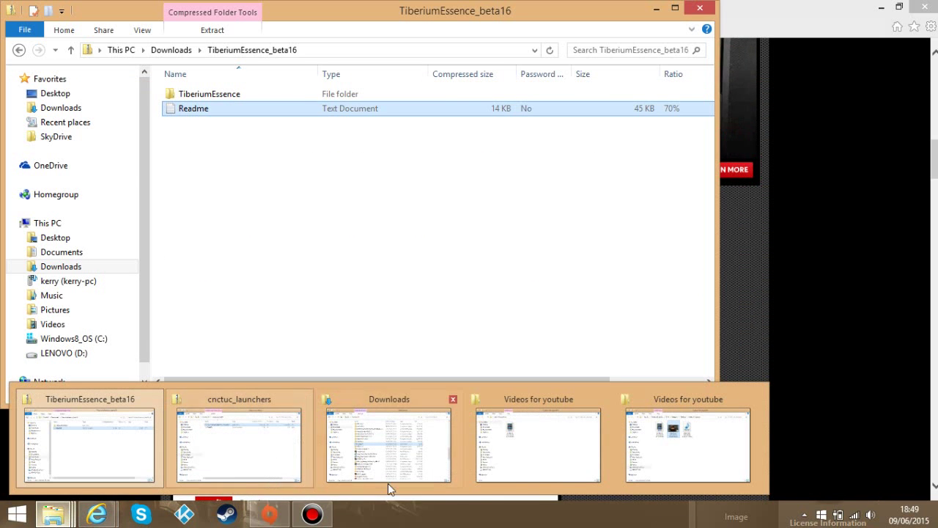
{"action": "left_click", "coordinate": [359, 446]}
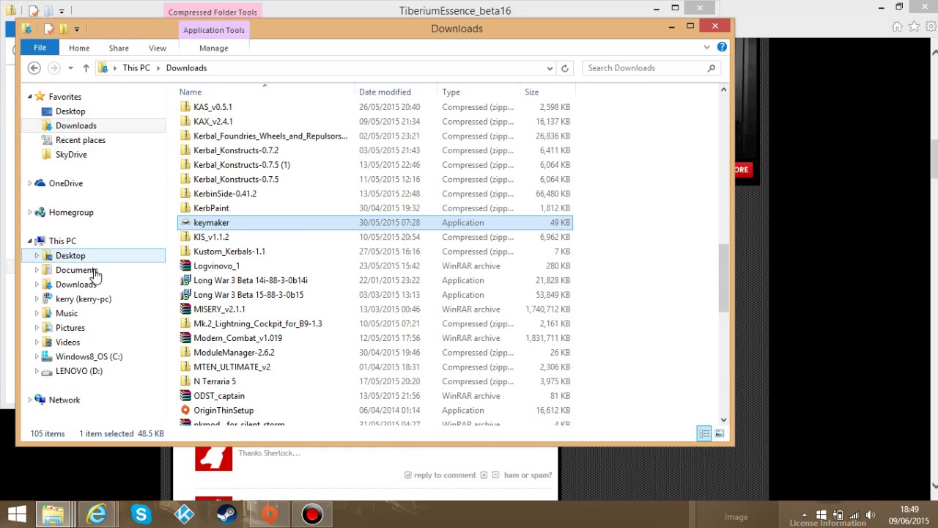
{"action": "left_click", "coordinate": [93, 270]}
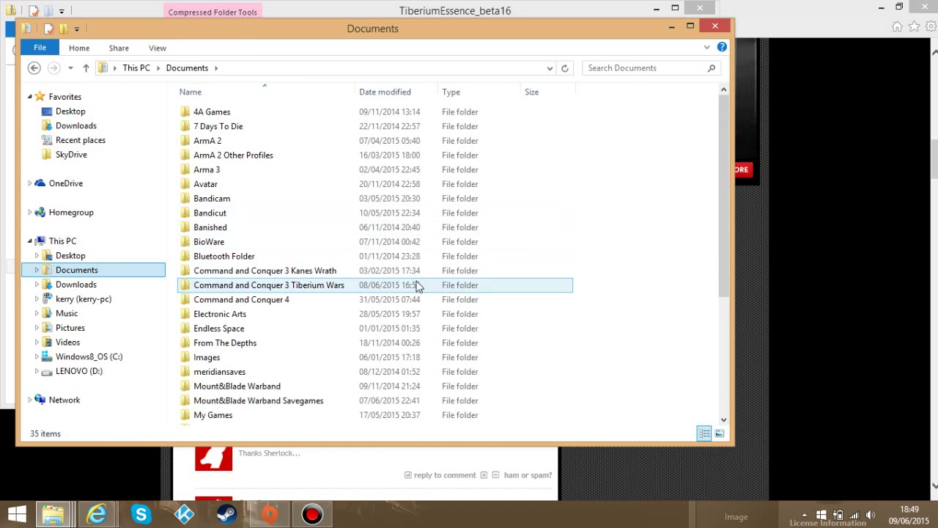
{"action": "left_click", "coordinate": [233, 286]}
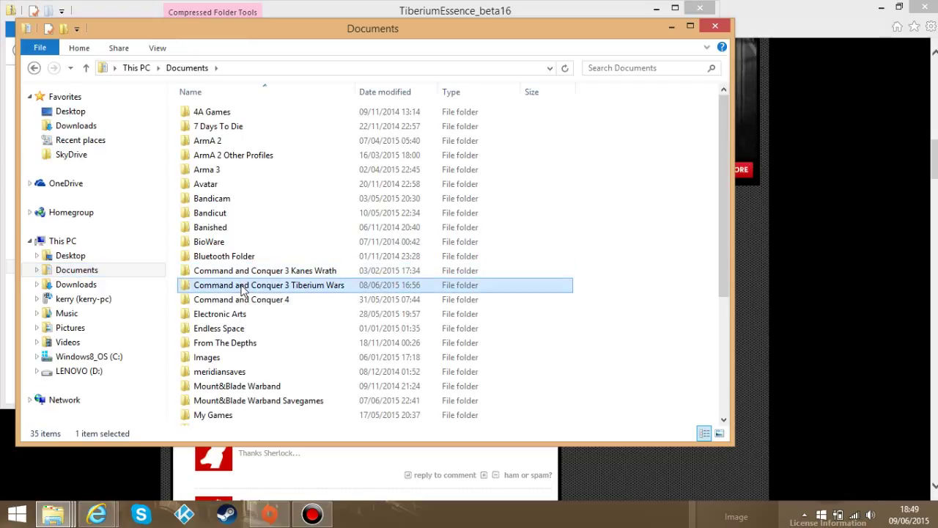
{"action": "double_click", "coordinate": [342, 286]}
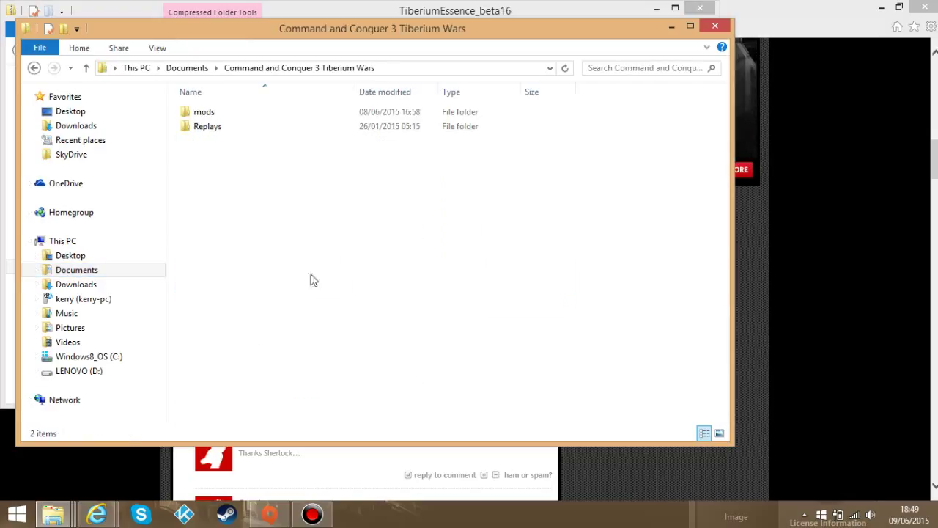
{"action": "double_click", "coordinate": [242, 116]}
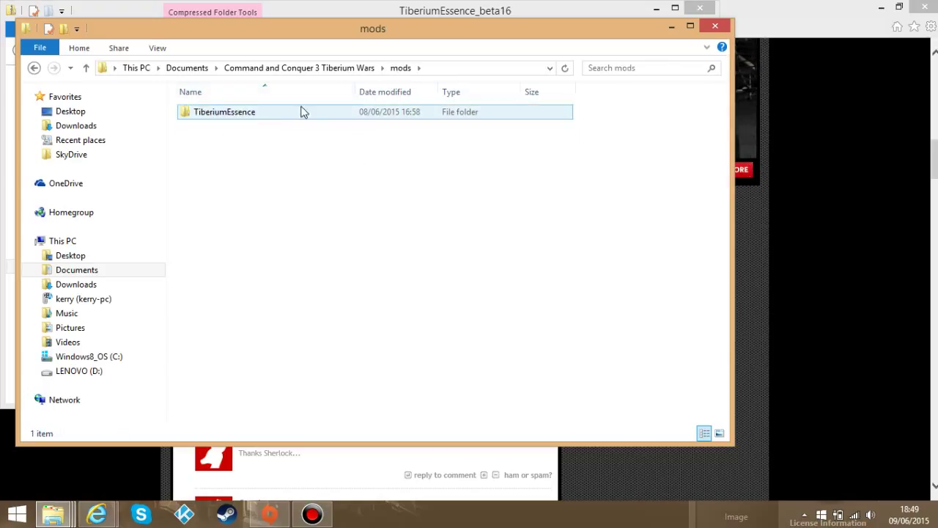
{"action": "left_click", "coordinate": [721, 31]}
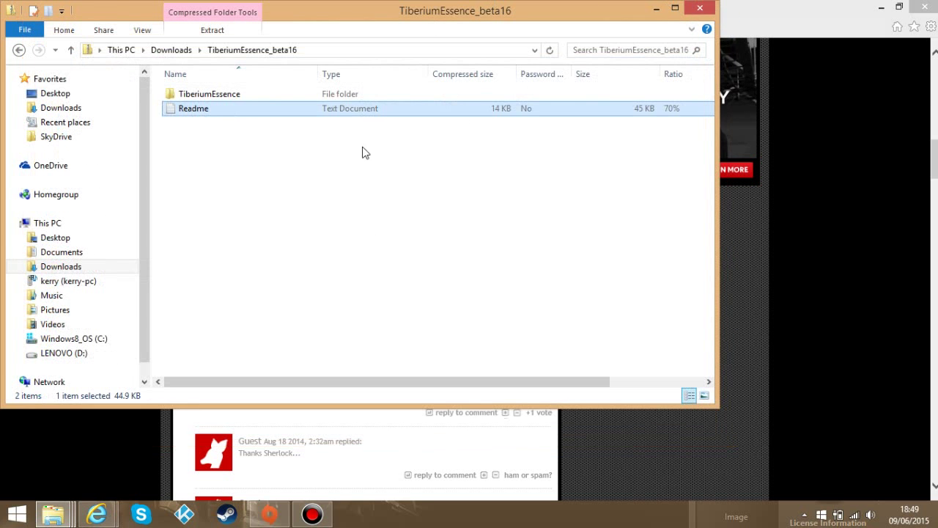
Step: Browse from the TiberiumEssence_beta16 window to the Origin Games folder in Program Files (x86) on drive C
{"action": "mouse_move", "coordinate": [73, 519]}
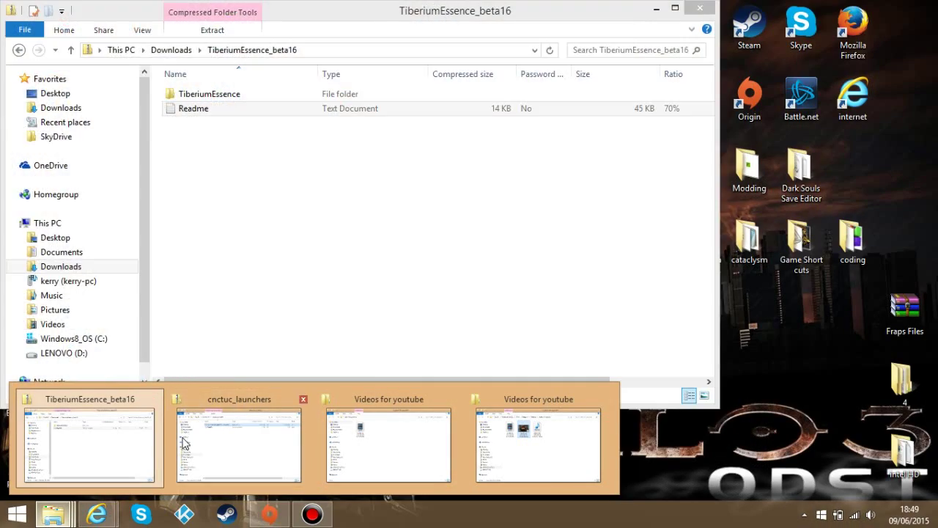
{"action": "left_click", "coordinate": [150, 440]}
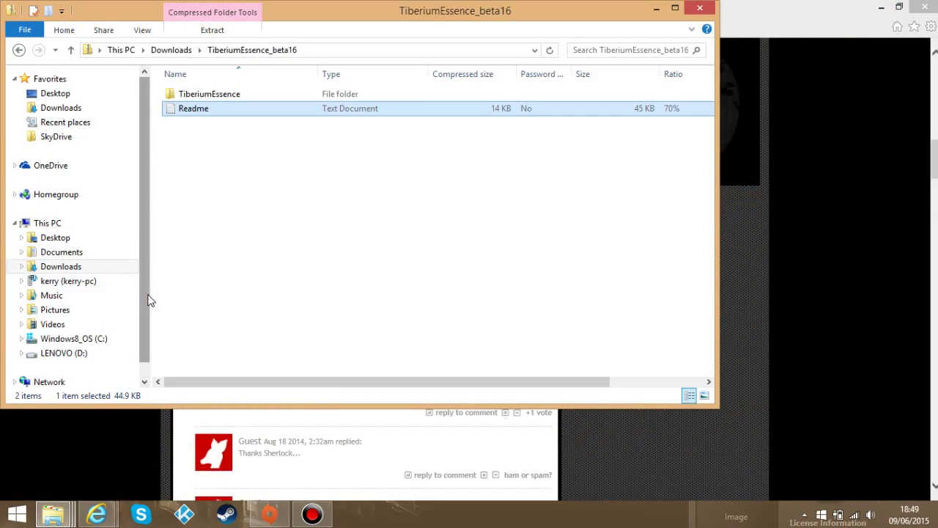
{"action": "scroll", "coordinate": [147, 337], "scroll_direction": "down", "scroll_amount": 1}
{"action": "left_click", "coordinate": [112, 321]}
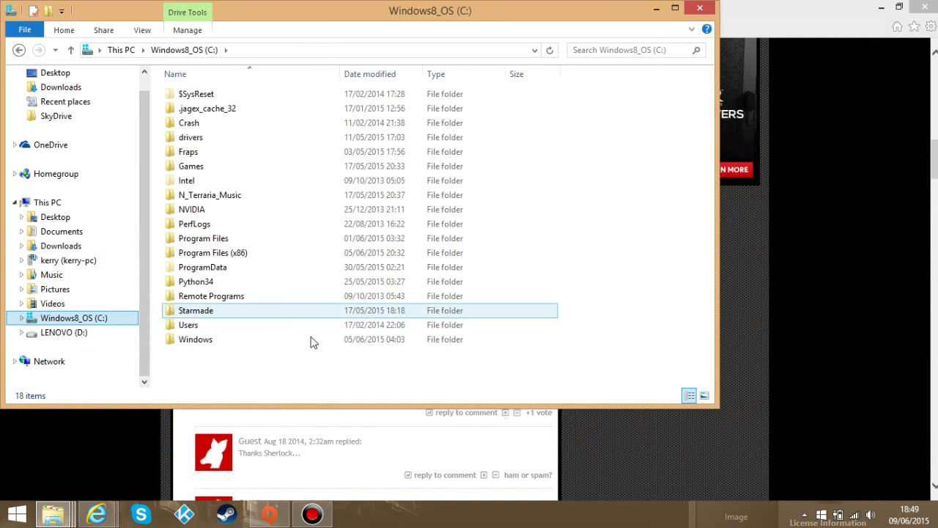
{"action": "left_click", "coordinate": [267, 254]}
{"action": "double_click", "coordinate": [266, 253]}
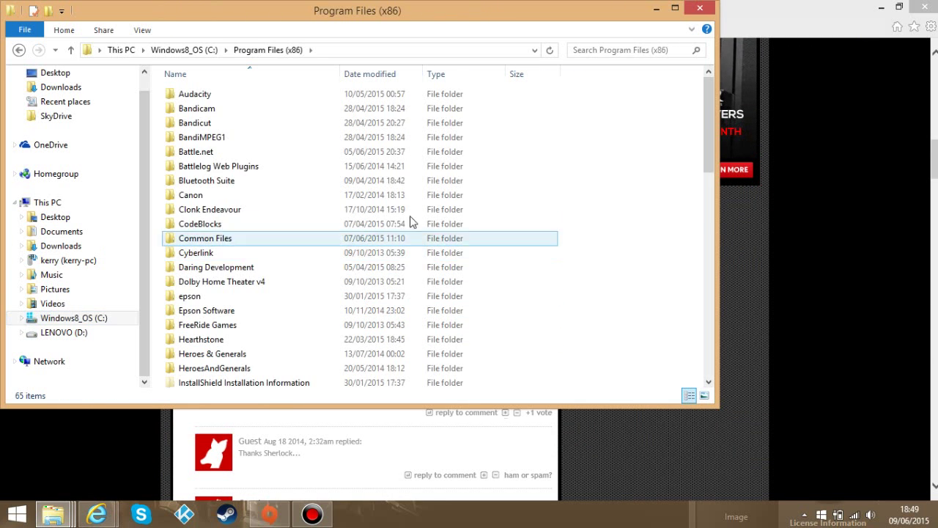
{"action": "left_click_drag", "start_coordinate": [710, 133], "coordinate": [705, 238]}
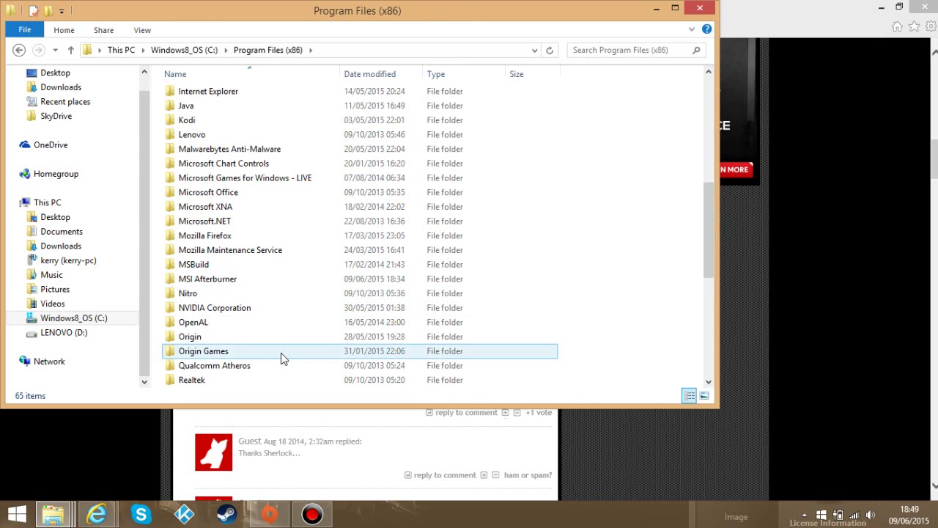
{"action": "double_click", "coordinate": [284, 355]}
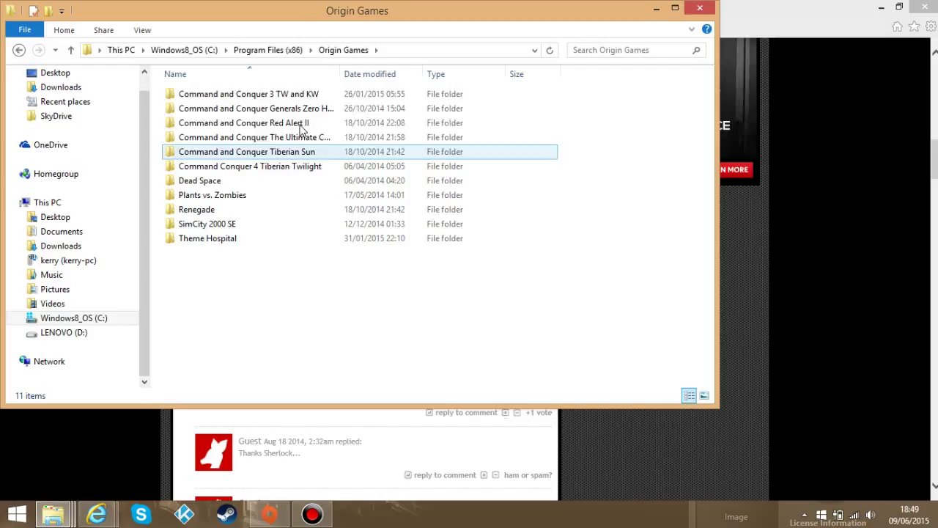
Step: Open the Command Conquer 3 Tiberium Wars folder inside Command and Conquer 3 TW and KW
{"action": "left_click", "coordinate": [305, 97]}
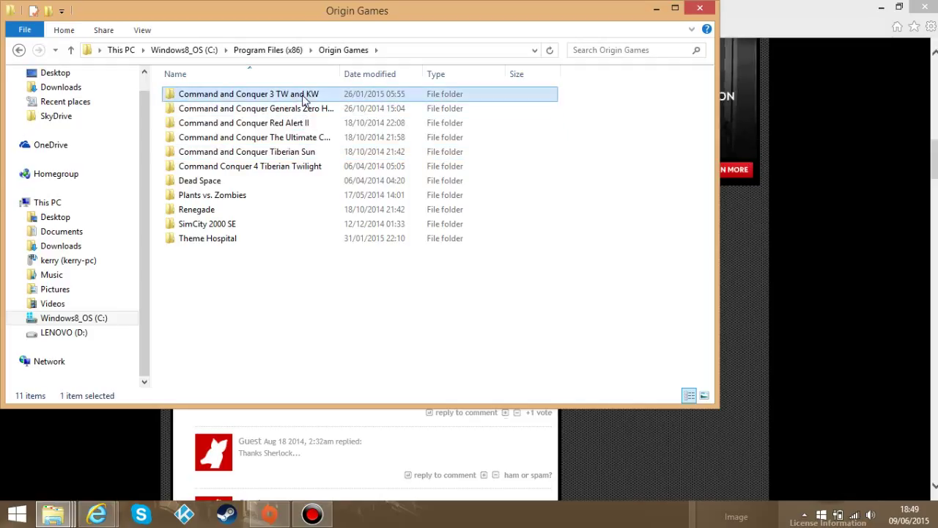
{"action": "double_click", "coordinate": [338, 99]}
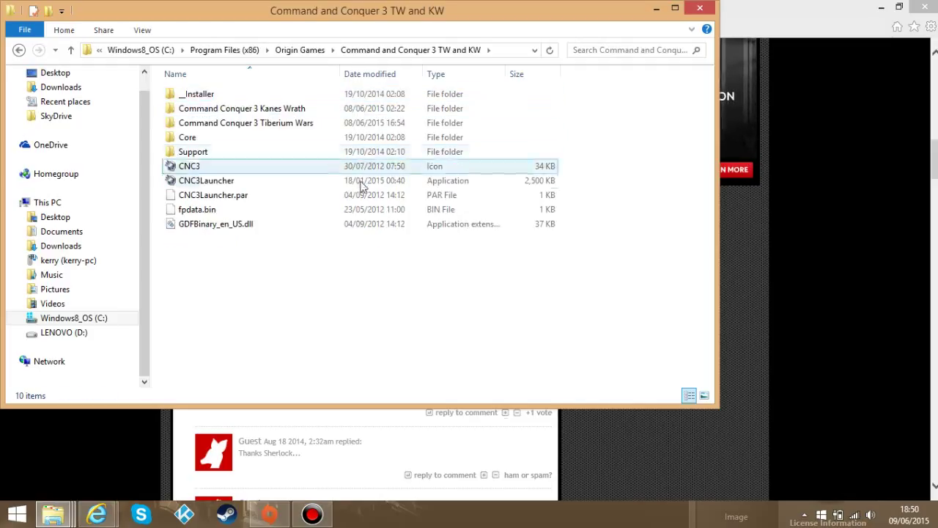
{"action": "left_click", "coordinate": [277, 129]}
{"action": "double_click", "coordinate": [277, 128]}
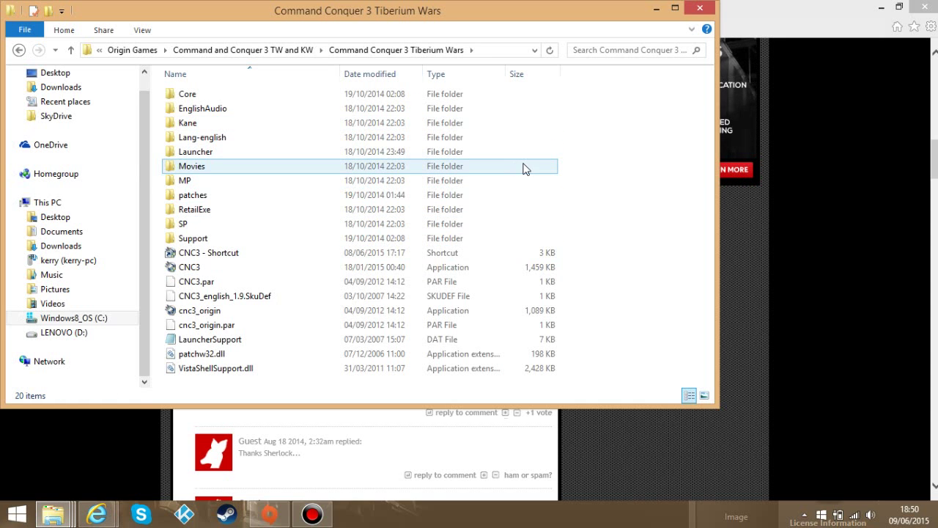
Step: Look up the Create shortcut option for the CNC3 application and dismiss the commands without choosing one
{"action": "double_click", "coordinate": [204, 269]}
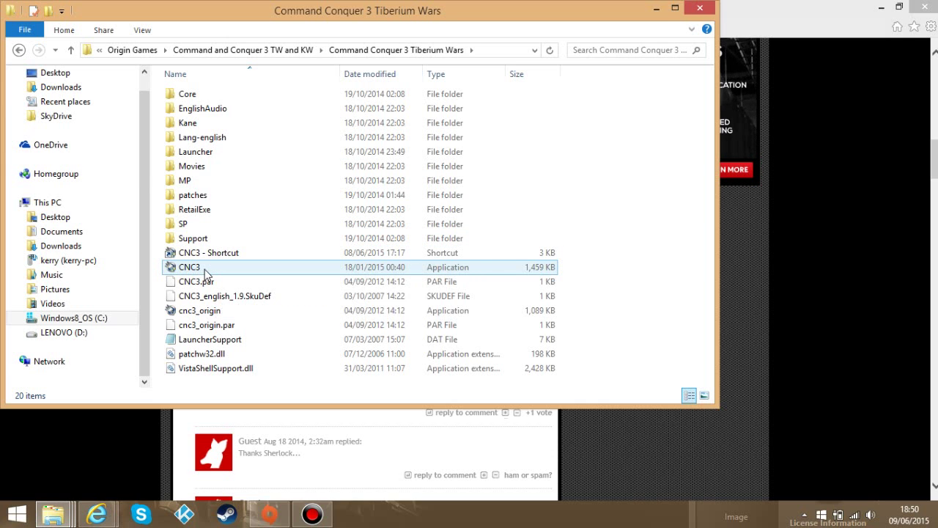
{"action": "right_click", "coordinate": [204, 270]}
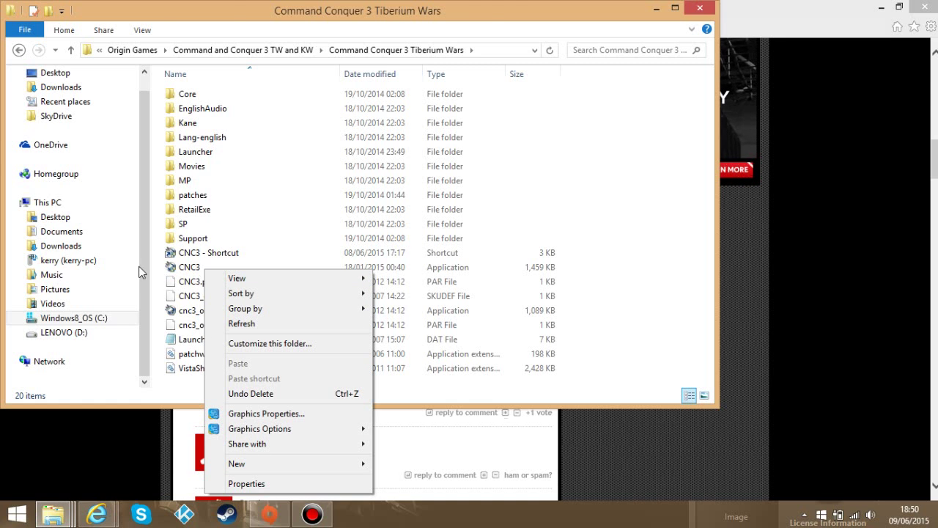
{"action": "left_click", "coordinate": [170, 270]}
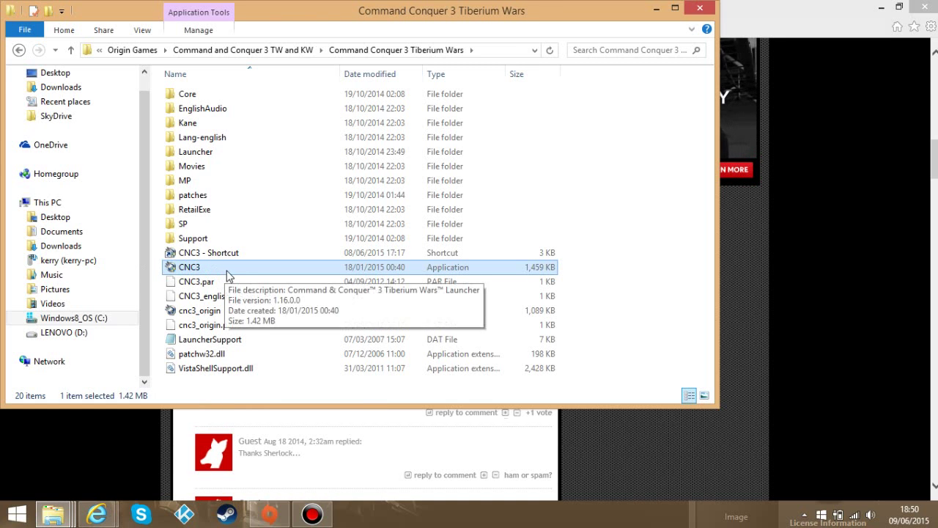
{"action": "right_click", "coordinate": [226, 268]}
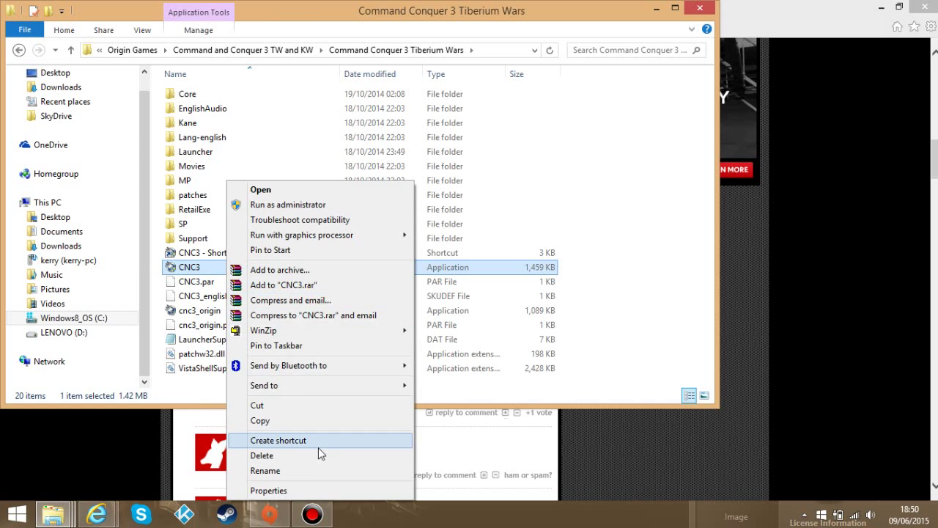
{"action": "left_click", "coordinate": [678, 317]}
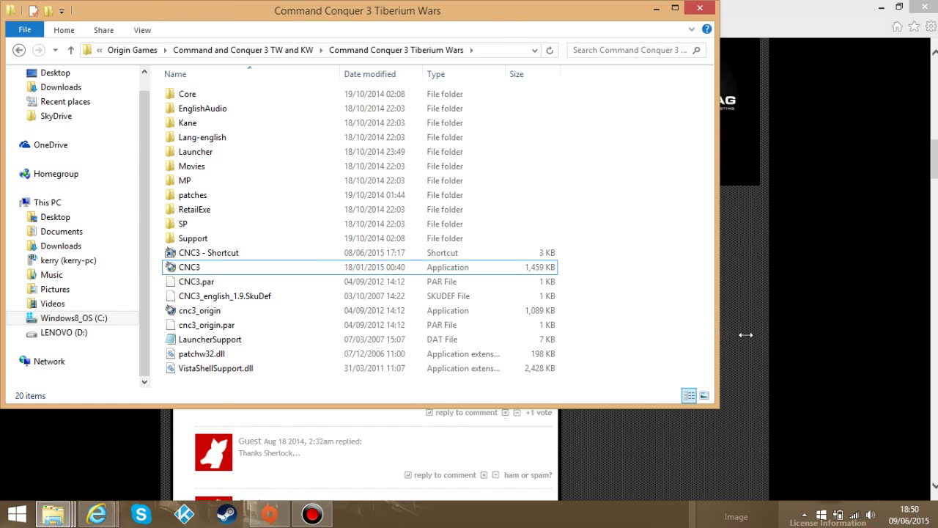
Step: Widen the folder window, examine the target path and launch argument in the CNC3 - Shortcut properties, and close them
{"action": "left_click_drag", "start_coordinate": [717, 330], "coordinate": [865, 329]}
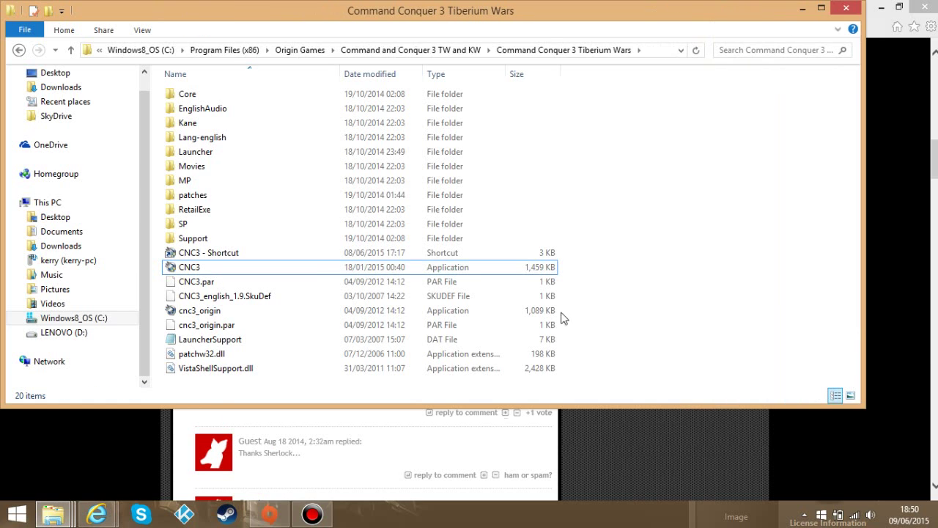
{"action": "double_click", "coordinate": [256, 252]}
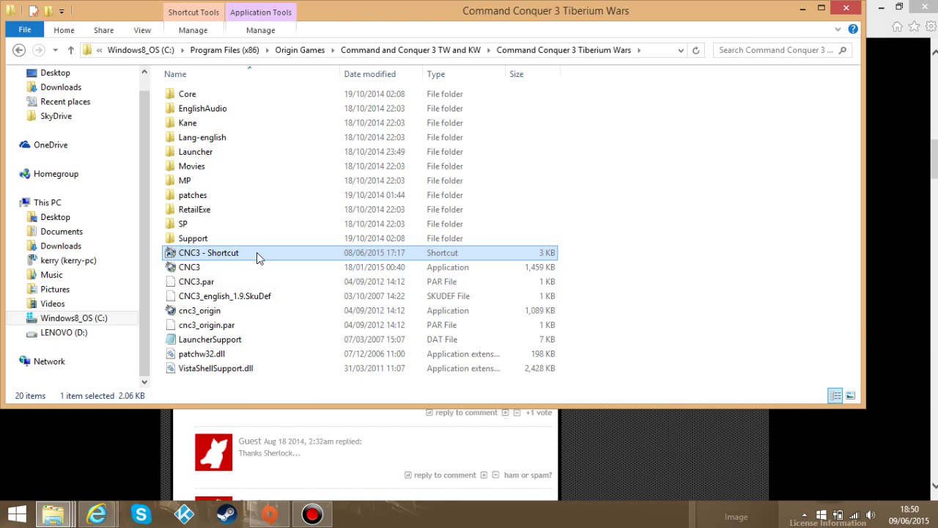
{"action": "right_click", "coordinate": [257, 252]}
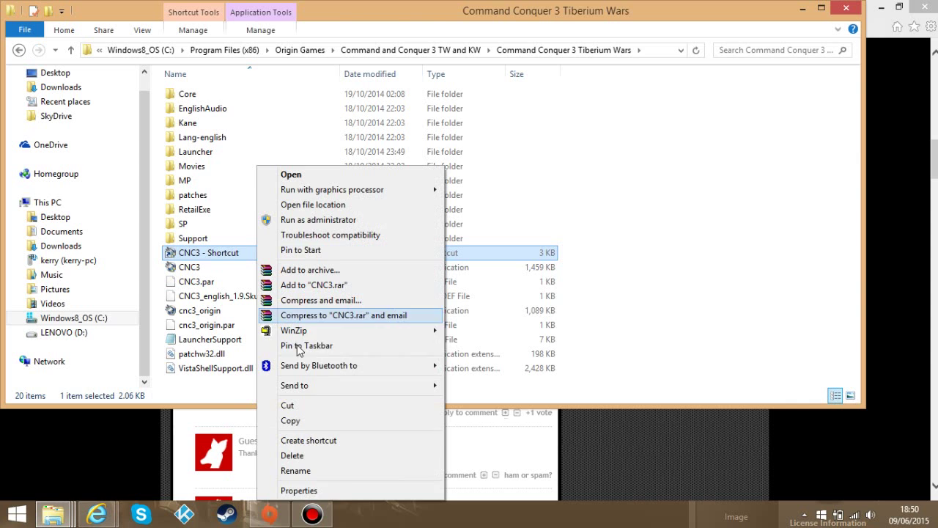
{"action": "left_click", "coordinate": [350, 490]}
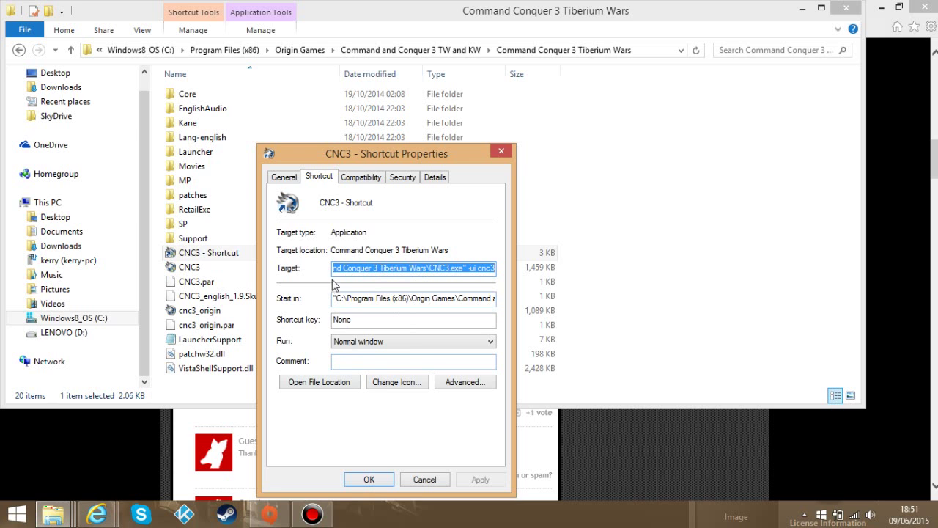
{"action": "left_click", "coordinate": [369, 480]}
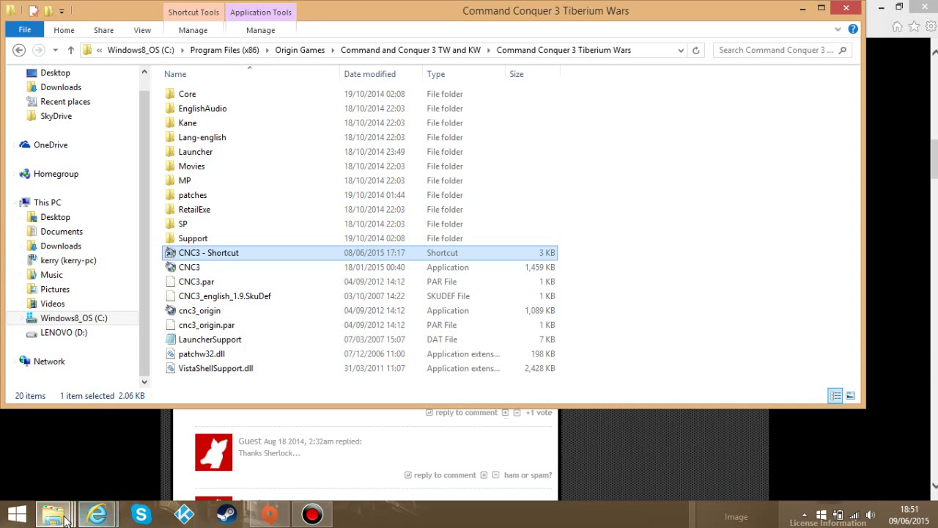
Step: Switch to Origin and examine the command line arguments in the Command & Conquer 3 Tiberium Wars and Kane's Wrath game properties
{"action": "left_click", "coordinate": [278, 517]}
{"action": "scroll", "coordinate": [495, 302], "scroll_direction": "up", "scroll_amount": 1}
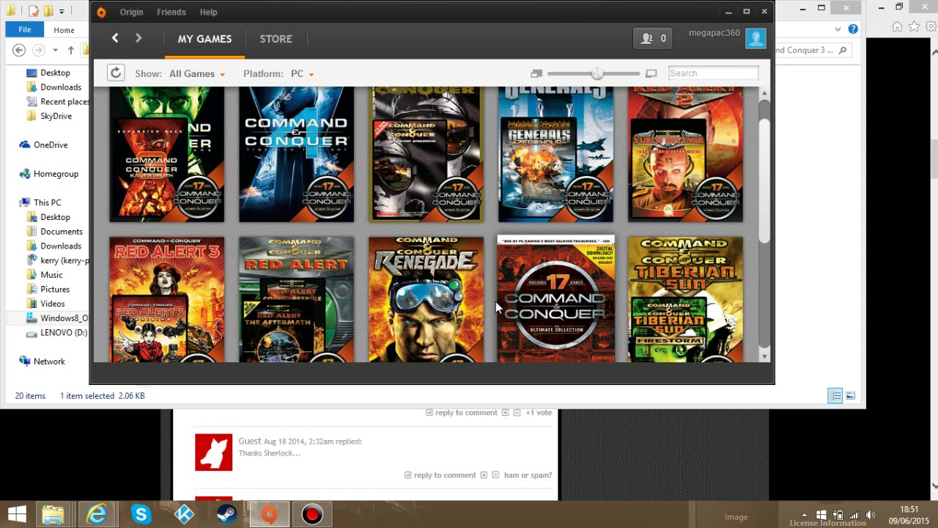
{"action": "scroll", "coordinate": [325, 269], "scroll_direction": "up", "scroll_amount": 1}
{"action": "scroll", "coordinate": [325, 269], "scroll_direction": "down", "scroll_amount": 1}
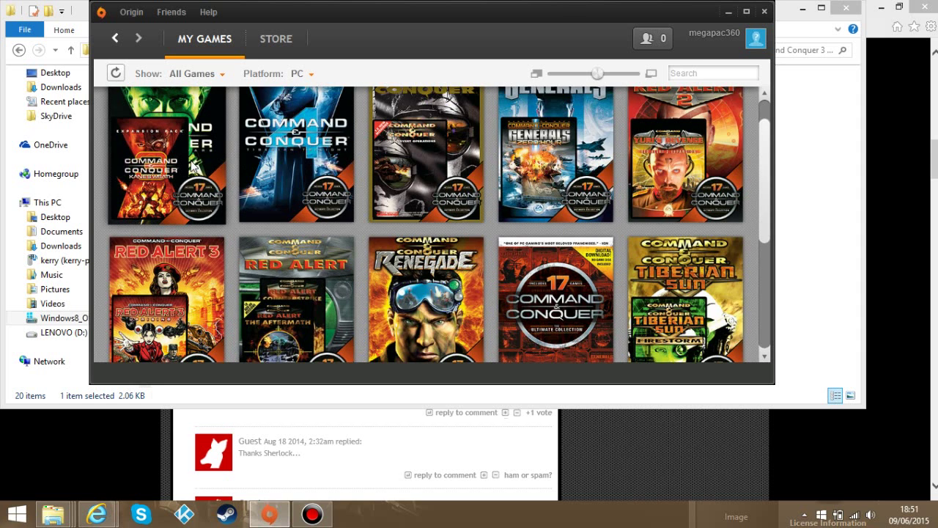
{"action": "right_click", "coordinate": [192, 167]}
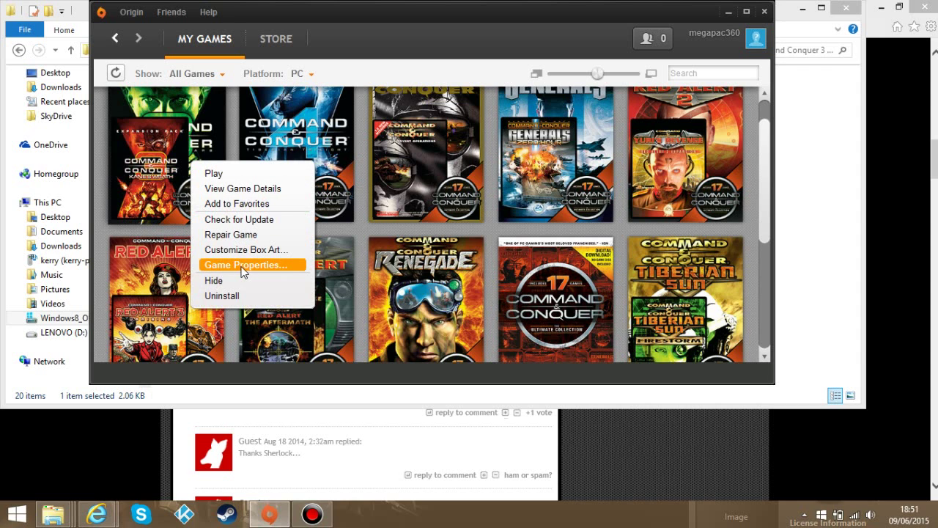
{"action": "left_click", "coordinate": [281, 264]}
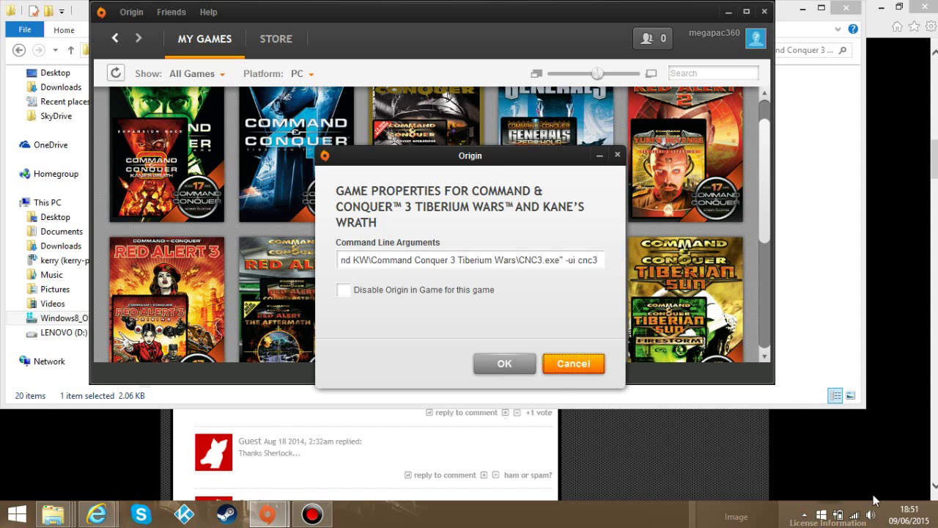
{"action": "left_click", "coordinate": [488, 360]}
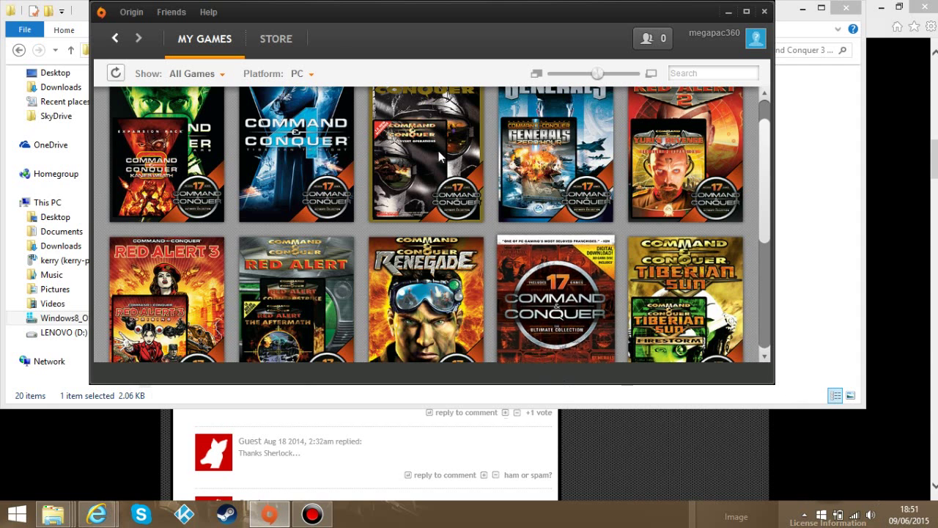
{"action": "left_click", "coordinate": [200, 136]}
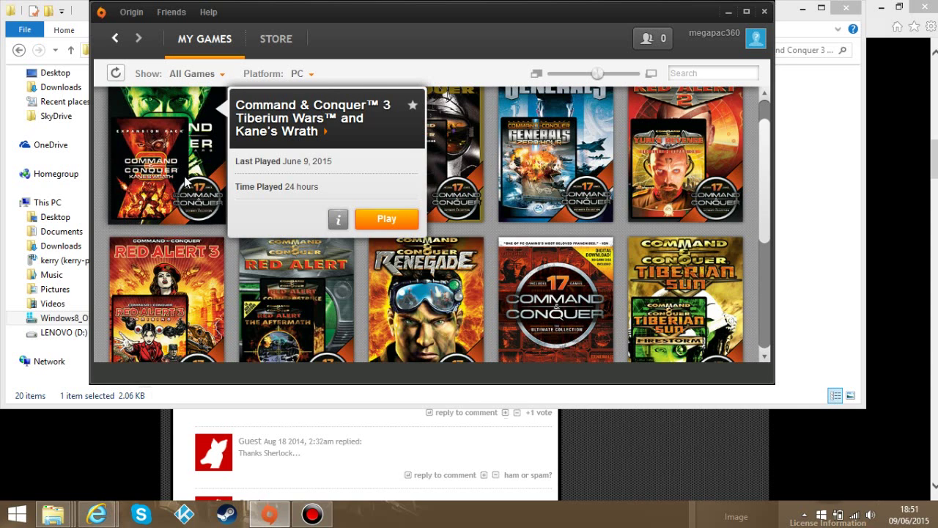
Step: Switch to File Explorer and locate the mods folder inside Command and Conquer 3 Tiberium Wars in Documents
{"action": "left_click", "coordinate": [63, 391]}
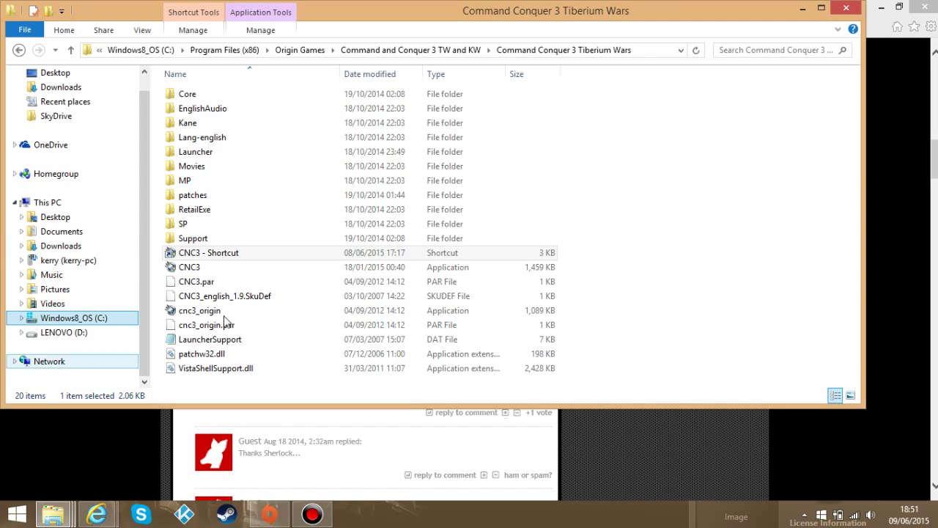
{"action": "left_click", "coordinate": [73, 232]}
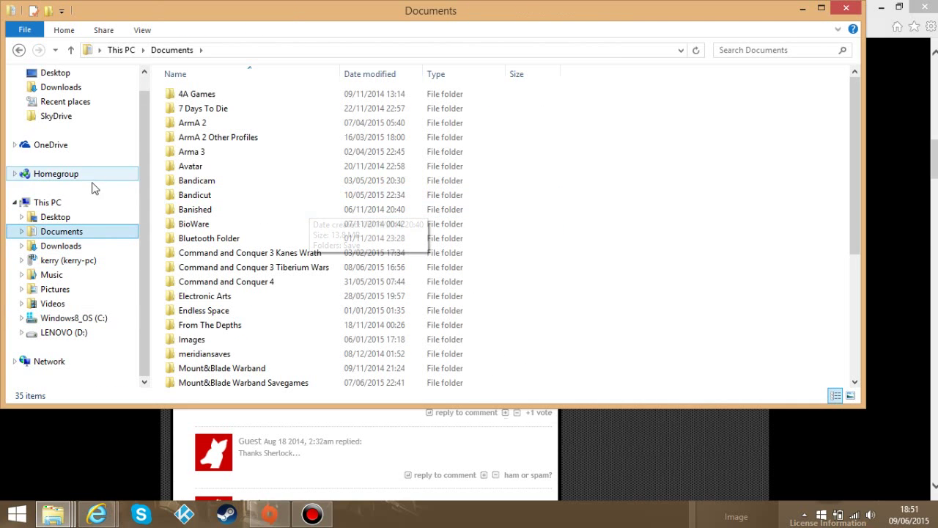
{"action": "double_click", "coordinate": [276, 267]}
{"action": "left_click", "coordinate": [225, 100]}
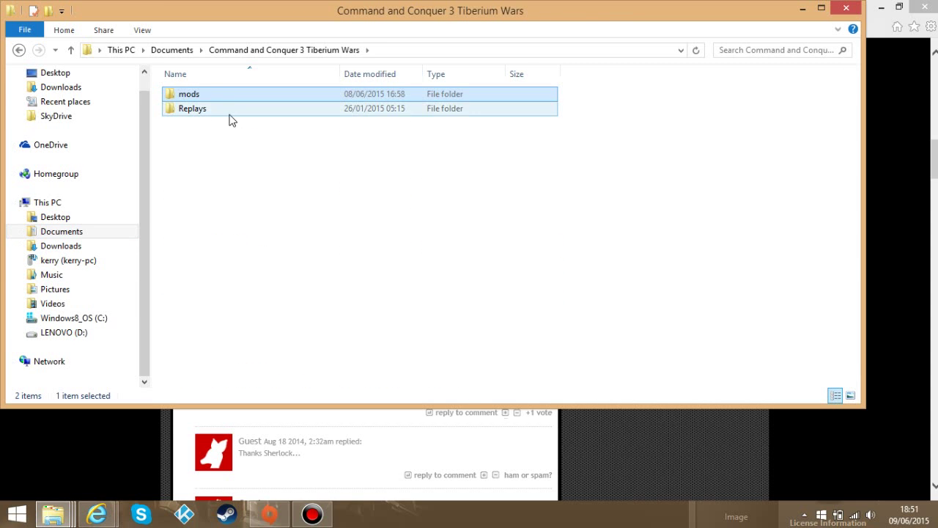
Step: Locate the TiberiumEssence_beta16 archive in Downloads and return to the Command and Conquer 3 Tiberium Wars documents folder
{"action": "left_click", "coordinate": [73, 88]}
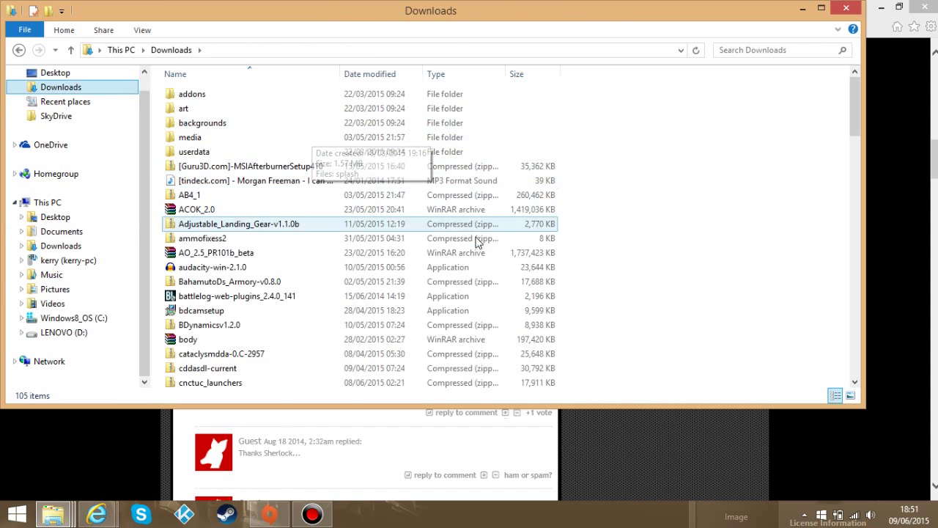
{"action": "left_click_drag", "start_coordinate": [853, 136], "coordinate": [849, 344]}
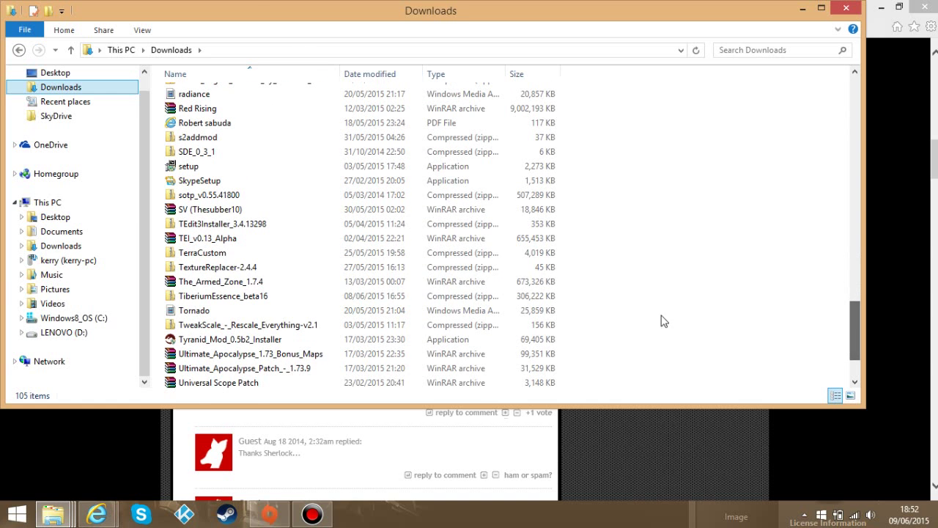
{"action": "left_click", "coordinate": [353, 303]}
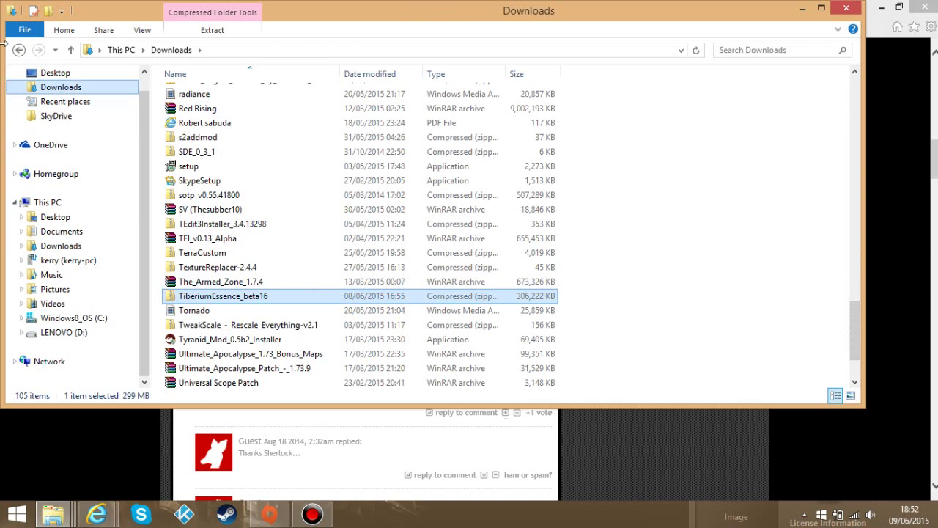
{"action": "left_click", "coordinate": [19, 49]}
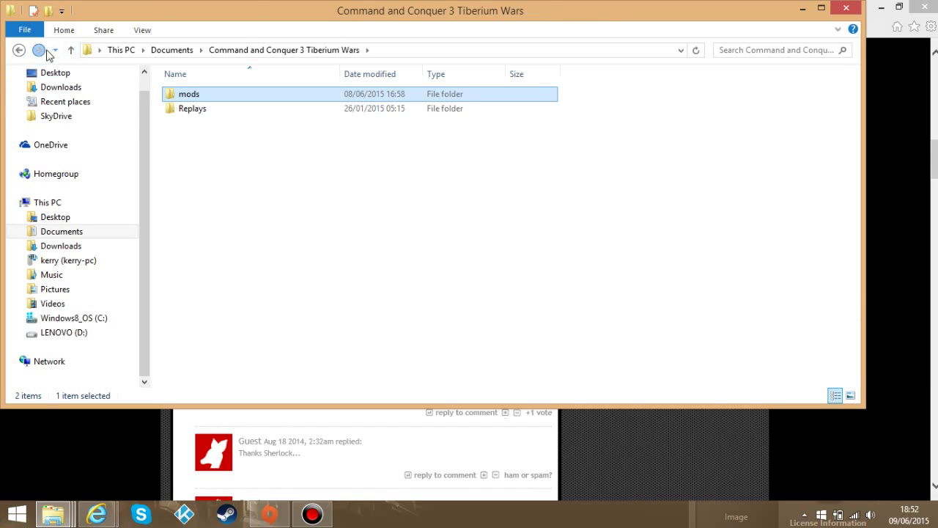
Step: Open the ReadMe text file inside the cnctuc_launchers archive in Downloads
{"action": "left_click", "coordinate": [38, 49]}
{"action": "left_click_drag", "start_coordinate": [857, 312], "coordinate": [853, 138]}
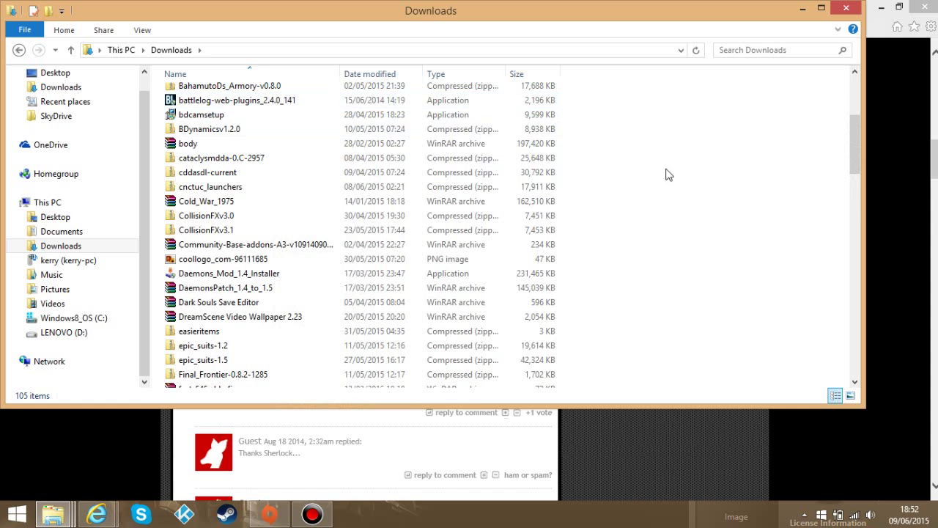
{"action": "double_click", "coordinate": [299, 188]}
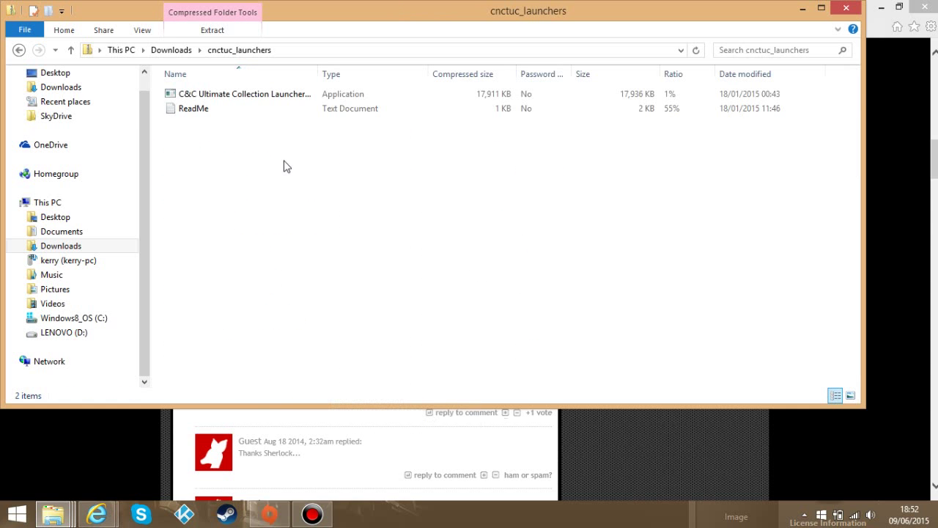
{"action": "double_click", "coordinate": [220, 115]}
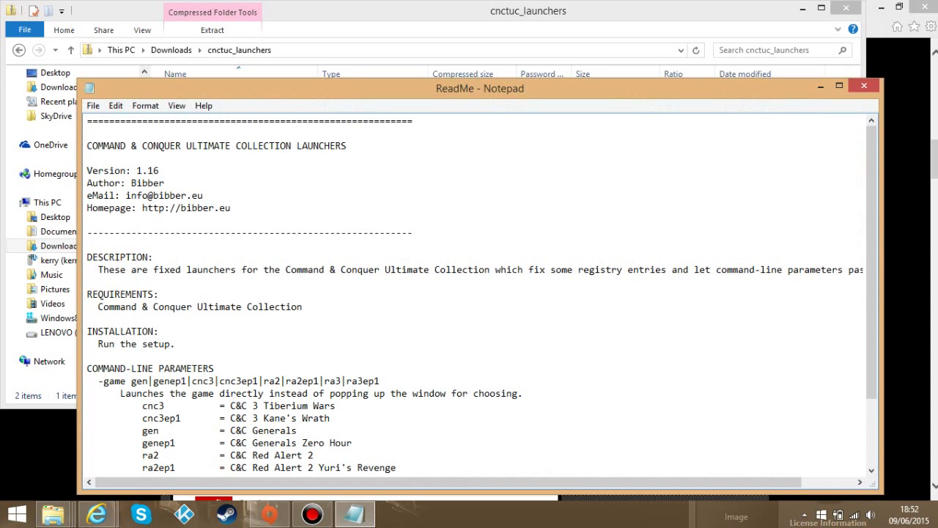
Step: Examine the ReadMe's command-line parameters section, highlighting the cnc3 and cnc3ep1 game options and their descriptions
{"action": "left_click_drag", "start_coordinate": [869, 252], "coordinate": [871, 347]}
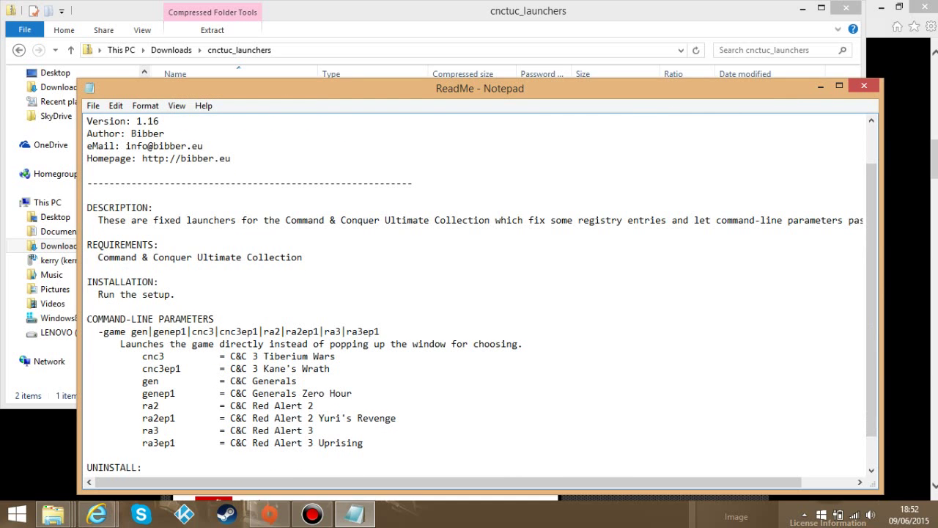
{"action": "left_click_drag", "start_coordinate": [173, 331], "coordinate": [331, 368]}
{"action": "left_click", "coordinate": [330, 368]}
{"action": "left_click_drag", "start_coordinate": [195, 331], "coordinate": [216, 331]}
{"action": "left_click", "coordinate": [174, 356]}
{"action": "left_click_drag", "start_coordinate": [230, 356], "coordinate": [272, 368]}
{"action": "left_click", "coordinate": [335, 356]}
Step: Switch to Origin, recheck the command line arguments for Command & Conquer 3 Tiberium Wars and Kane's Wrath, and accept the properties
{"action": "left_click", "coordinate": [270, 513]}
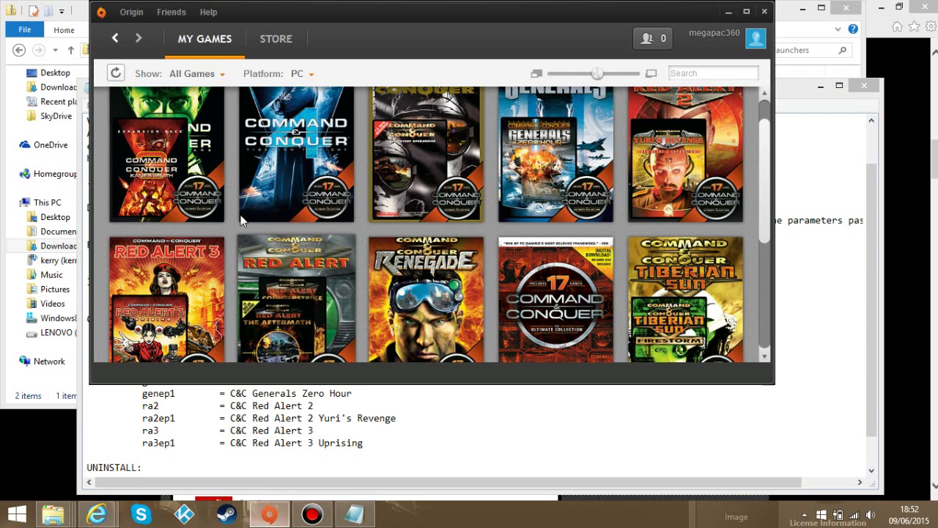
{"action": "right_click", "coordinate": [209, 153]}
{"action": "left_click", "coordinate": [245, 249]}
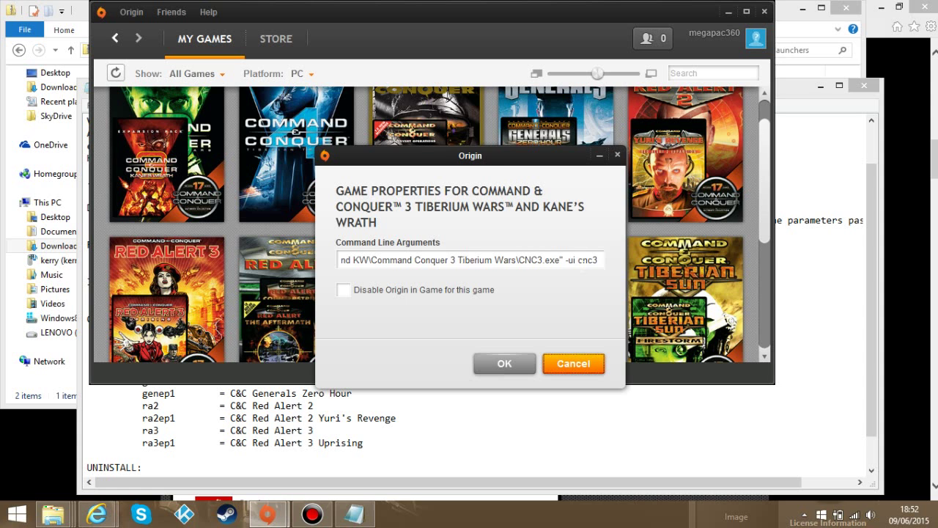
{"action": "left_click", "coordinate": [504, 365]}
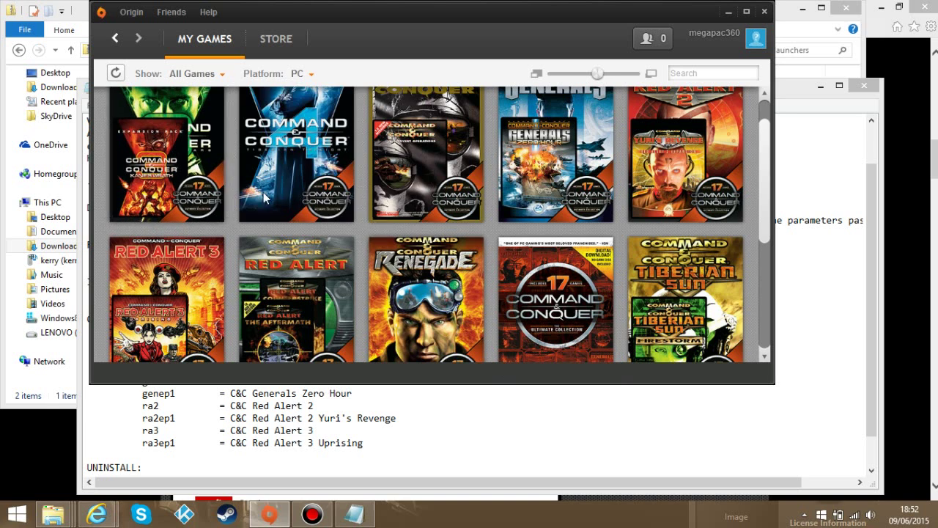
Step: Bring up the Command & Conquer 3 game chooser and start Tiberium Wars rather than Kane's Wrath
{"action": "mouse_move", "coordinate": [322, 210]}
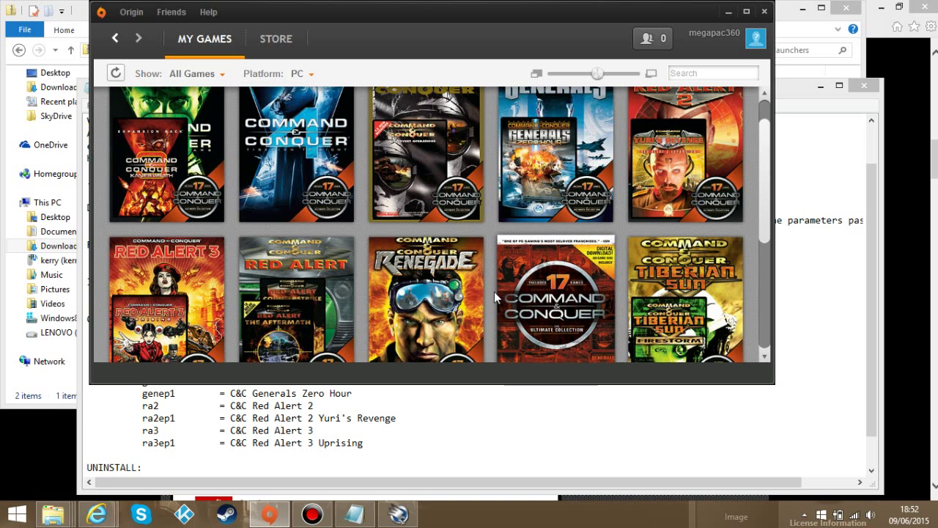
{"action": "left_click", "coordinate": [402, 514]}
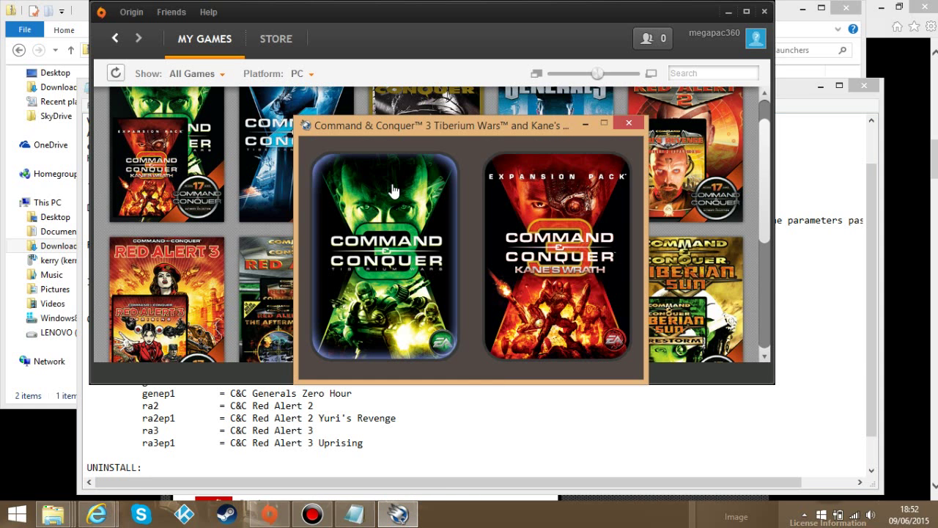
{"action": "left_click", "coordinate": [395, 230]}
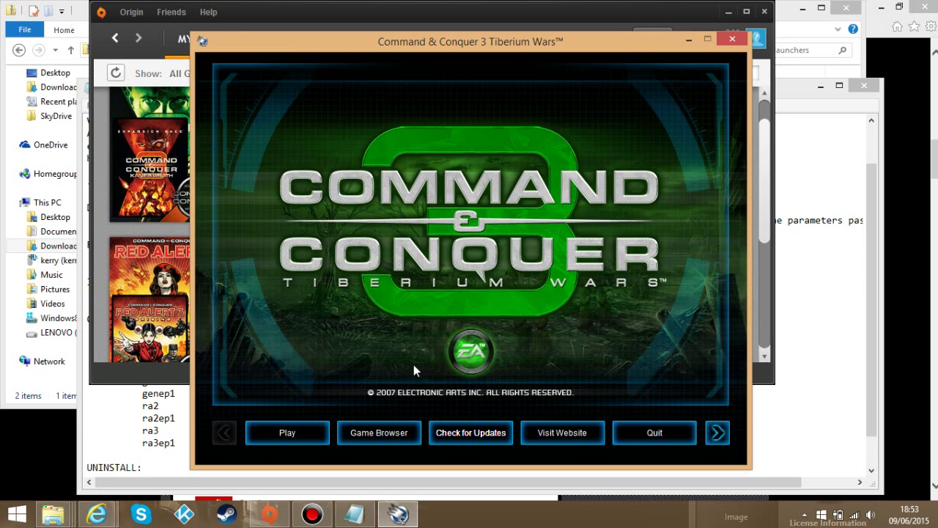
Step: Open the Tiberium Wars launcher's game browser and select the TiberiumEssence mod
{"action": "left_click", "coordinate": [391, 433]}
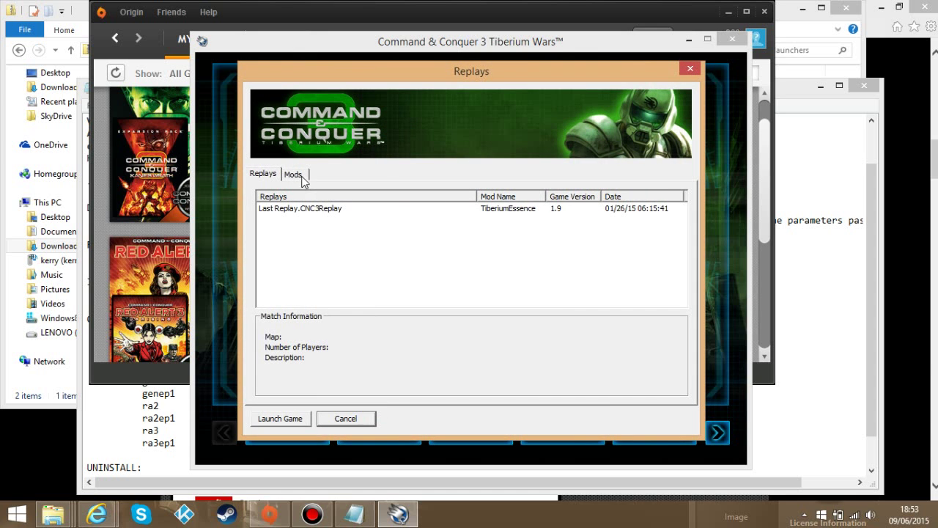
{"action": "left_click", "coordinate": [300, 179]}
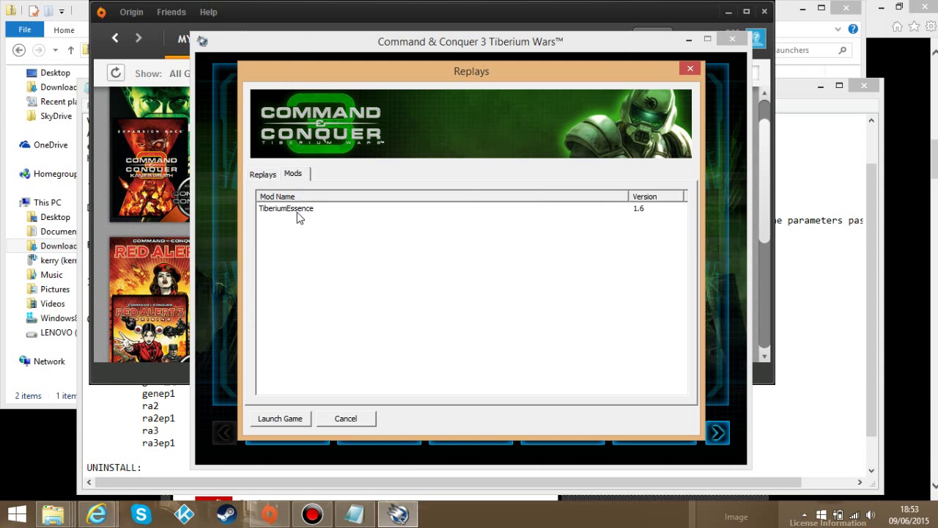
{"action": "left_click", "coordinate": [297, 214]}
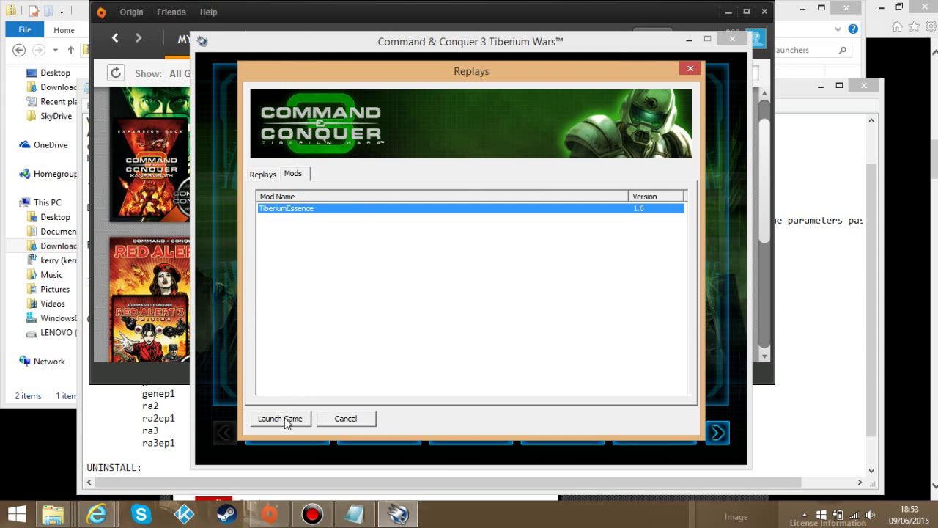